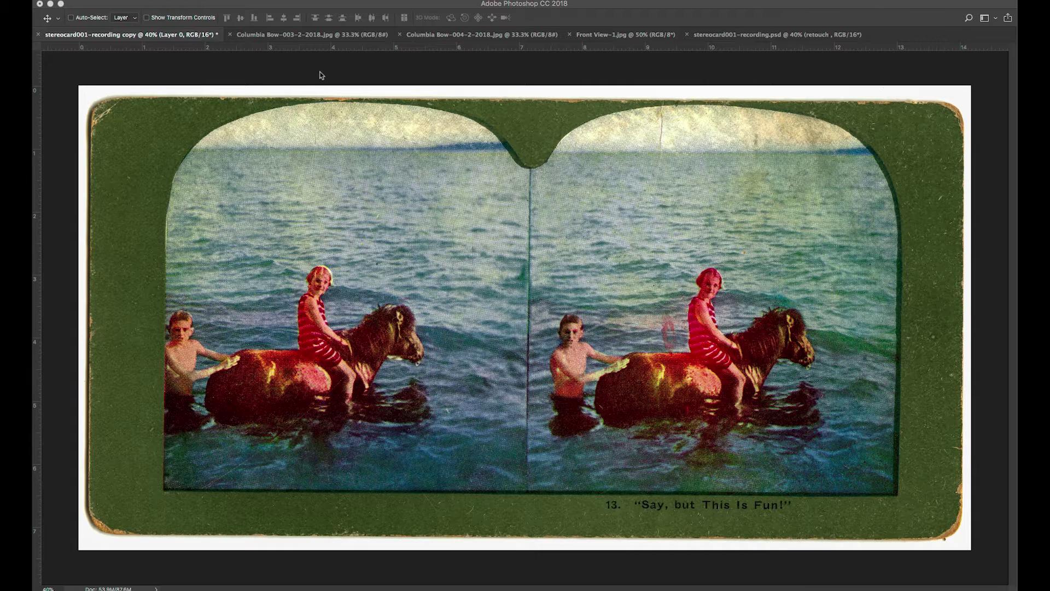
# Look through the open images: both Columbia Bow photos, Front View-1.jpg and the finished stereocard001-recording.psd
pyautogui.click(299, 35)
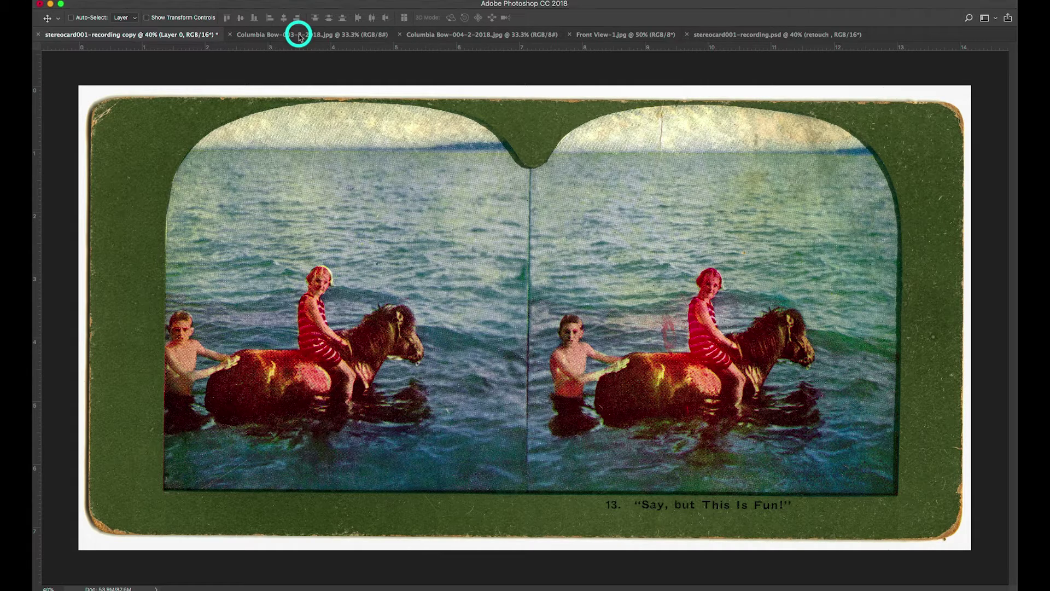
pyautogui.click(431, 35)
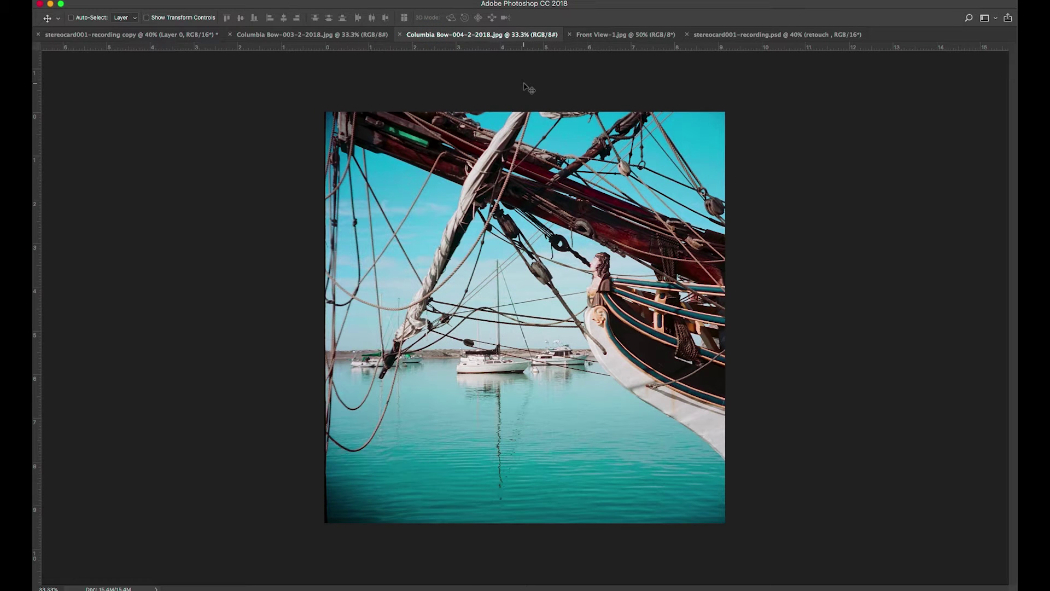
pyautogui.click(601, 34)
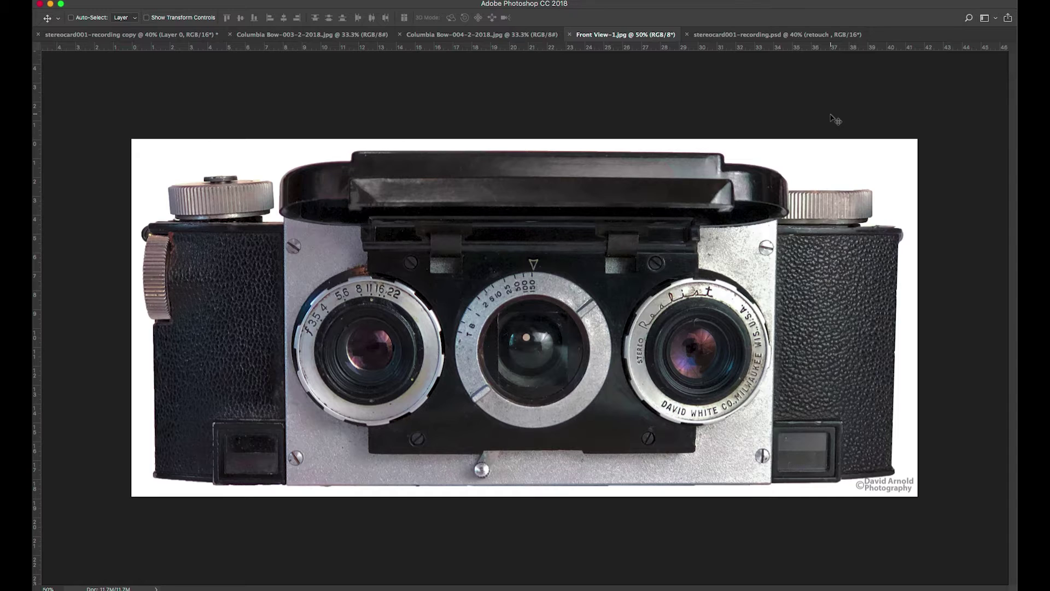
pyautogui.click(763, 35)
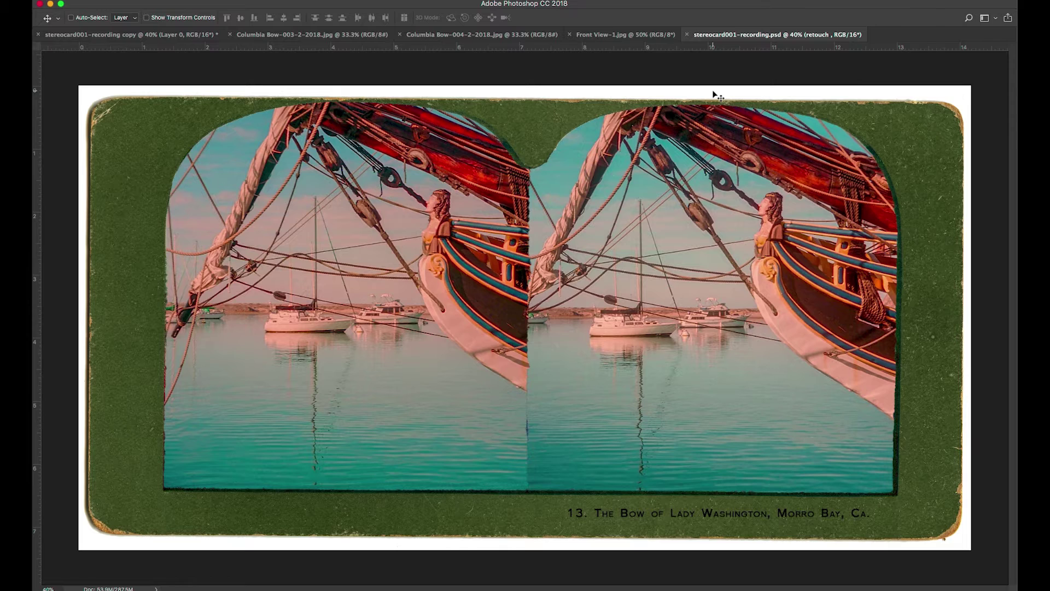
# Check the pixel dimensions and resolution of the stereo card image without changing them
pyautogui.click(170, 39)
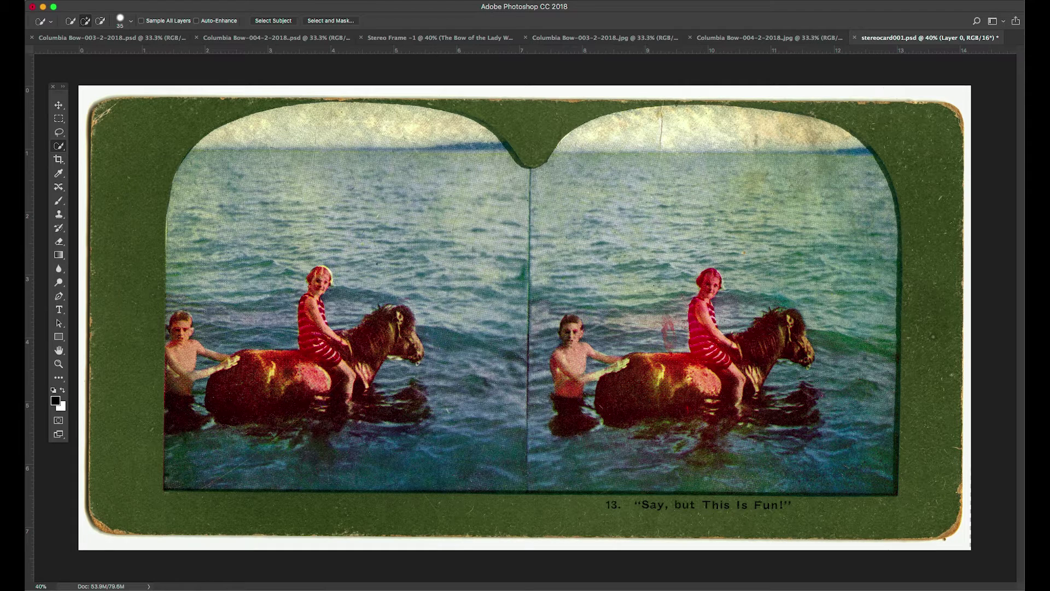
pyautogui.click(159, 0)
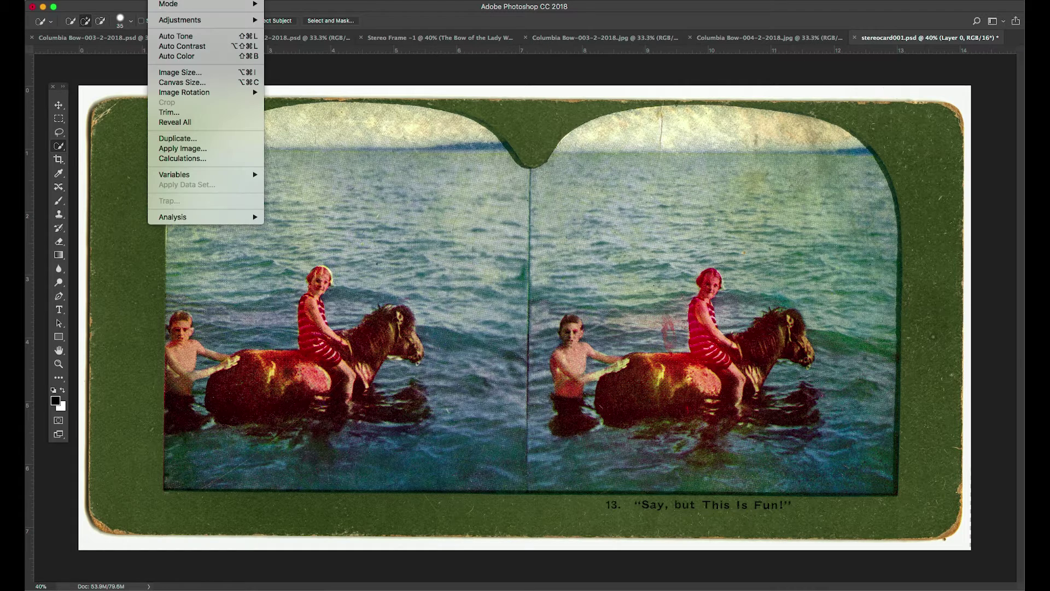
pyautogui.click(178, 72)
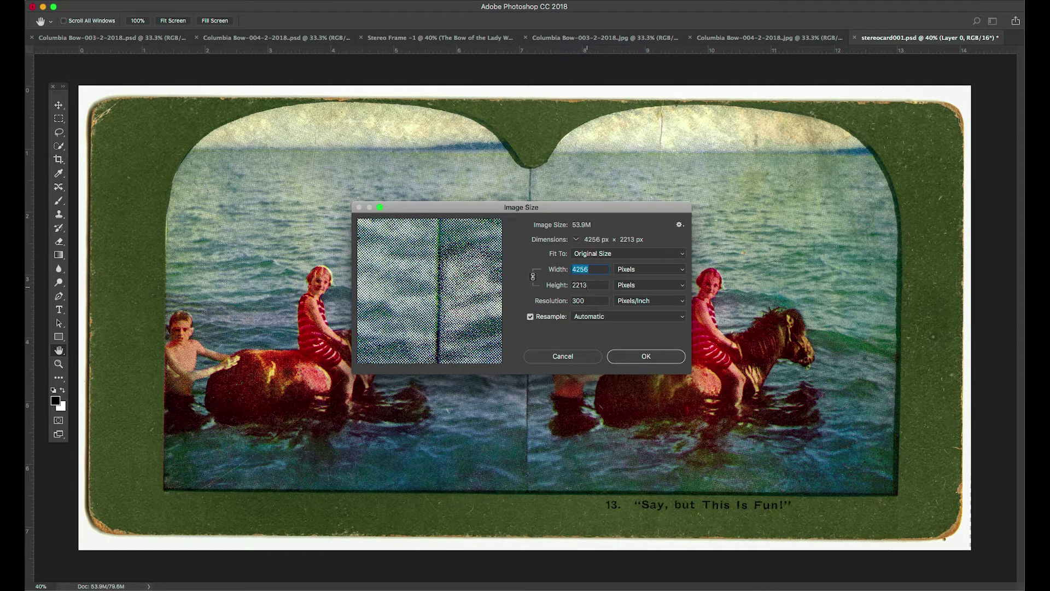
pyautogui.click(625, 356)
pyautogui.press('w')
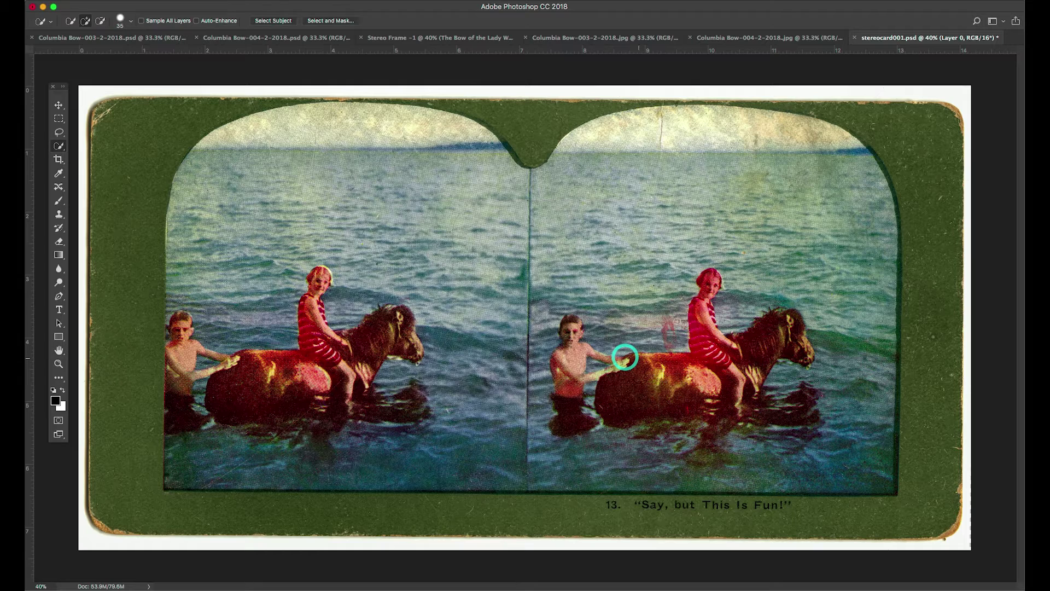
# Check the pixel dimensions and resolution of Columbia Bow-004-2-2018.jpg without changing them
pyautogui.click(715, 38)
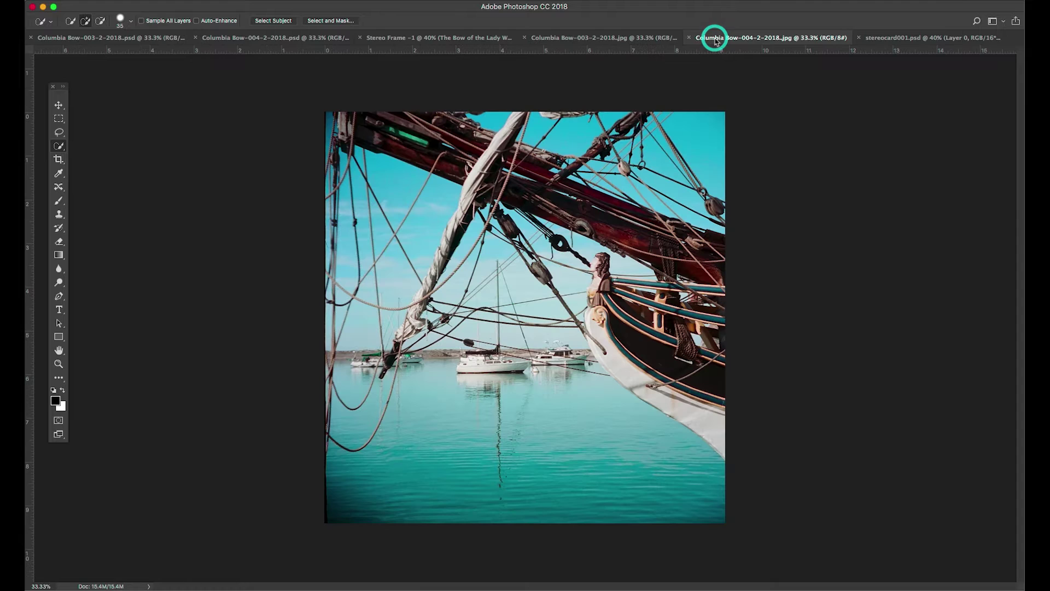
pyautogui.click(164, 1)
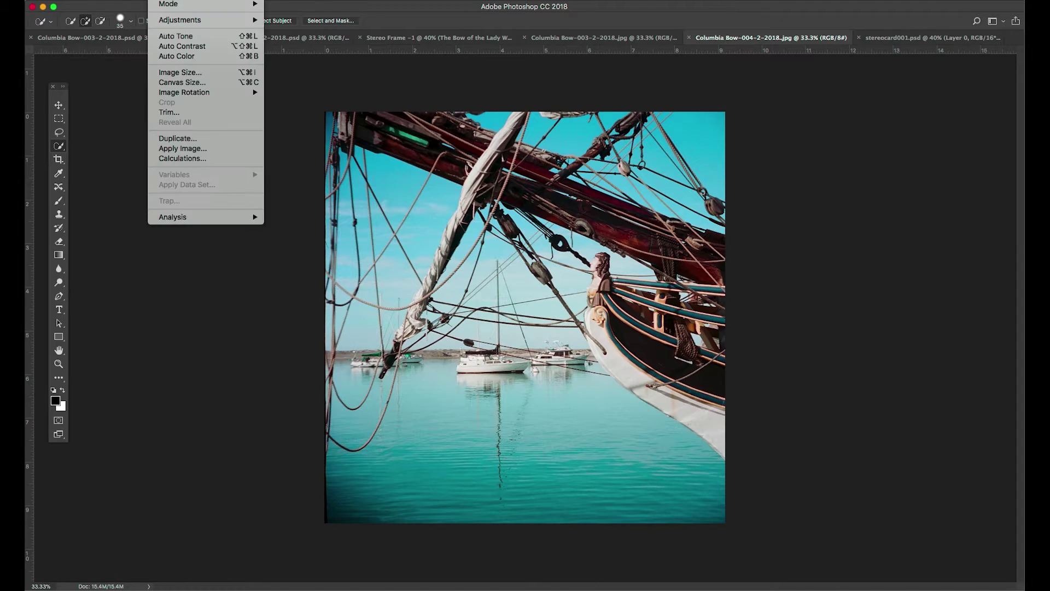
pyautogui.click(162, 78)
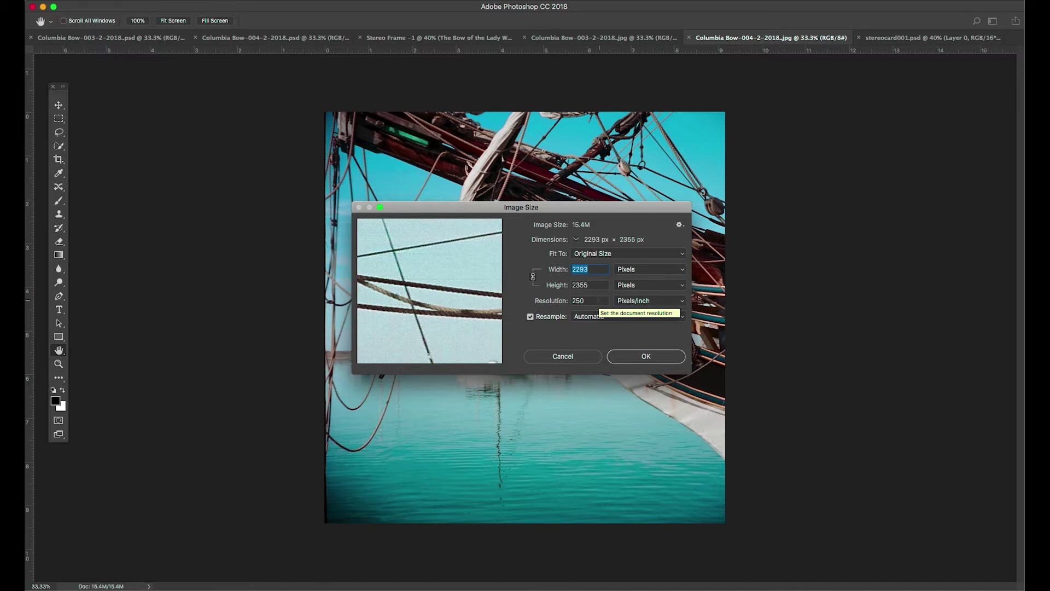
pyautogui.click(636, 356)
pyautogui.press('w')
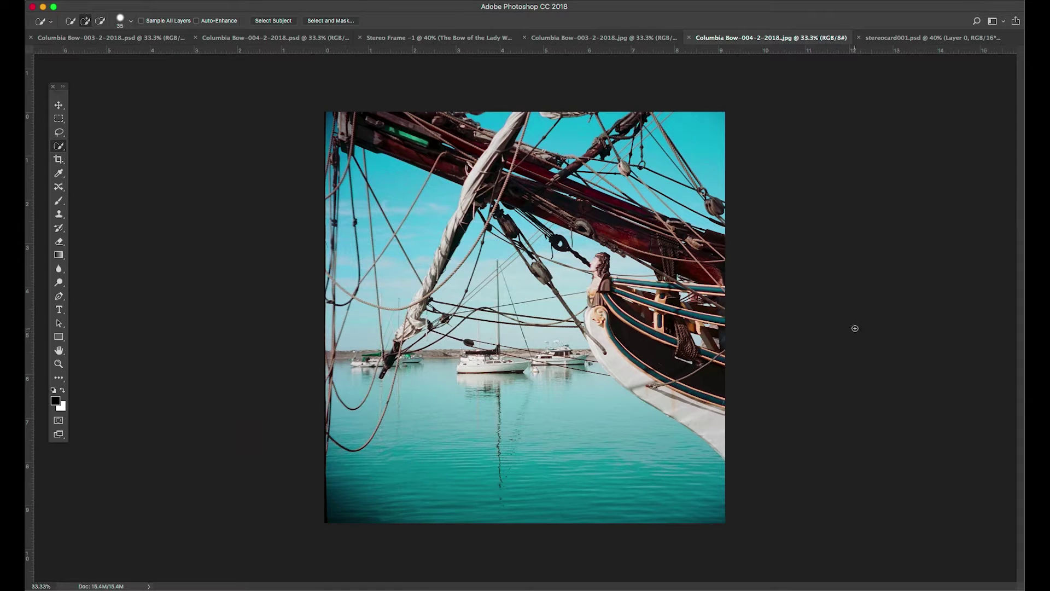
# Return to stereocard001.psd and set the Quick Selection brush to 35 px size and 75% hardness
pyautogui.hotkey('ctrl', 'Tab')
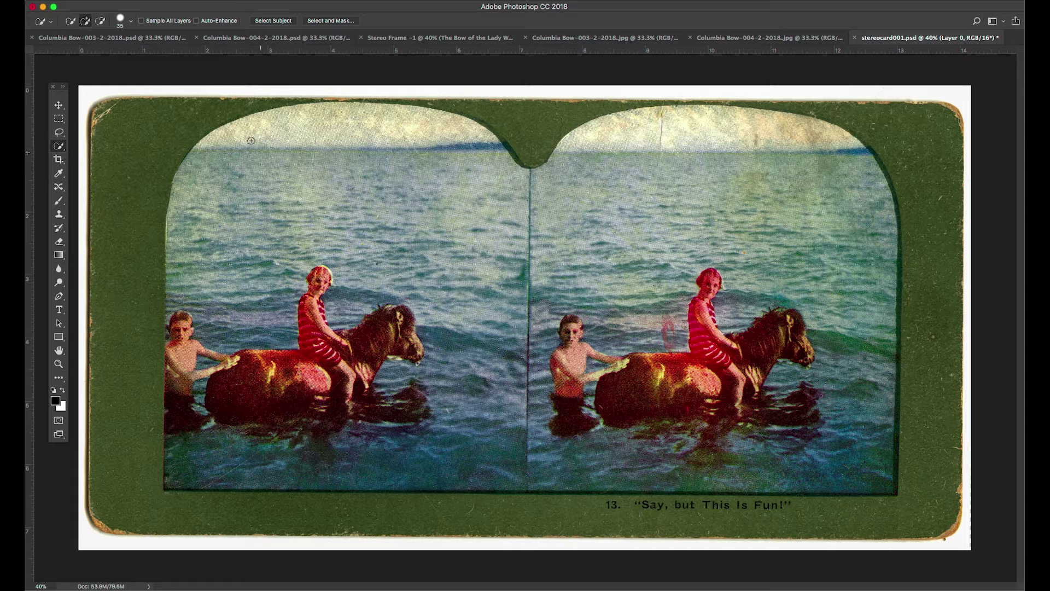
pyautogui.click(132, 23)
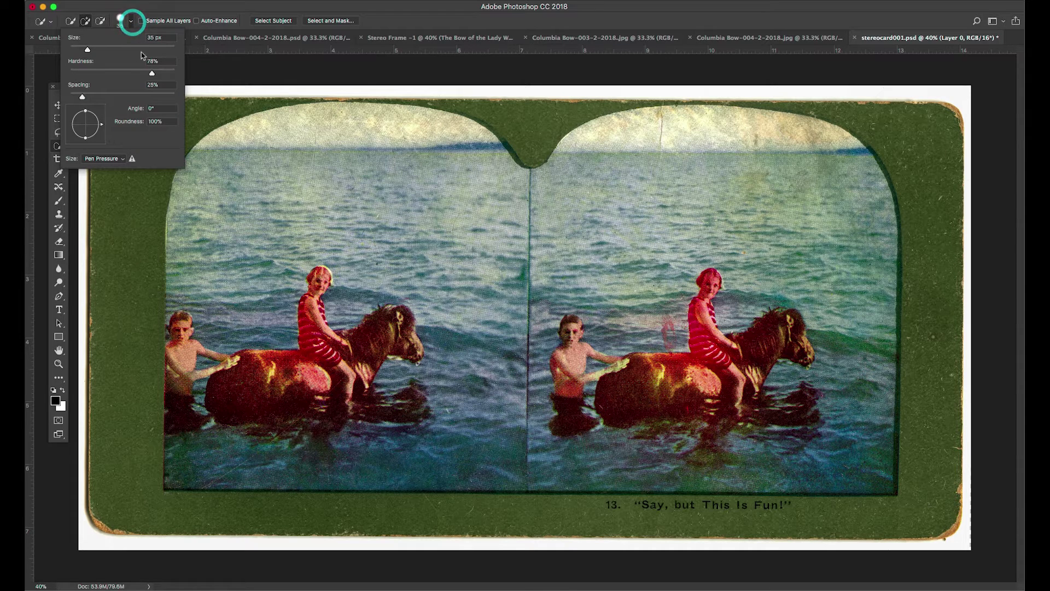
pyautogui.moveTo(89, 52)
pyautogui.mouseDown()
pyautogui.moveTo(132, 53)
pyautogui.moveTo(87, 50)
pyautogui.mouseUp()
pyautogui.moveTo(151, 73); pyautogui.dragTo(176, 78)
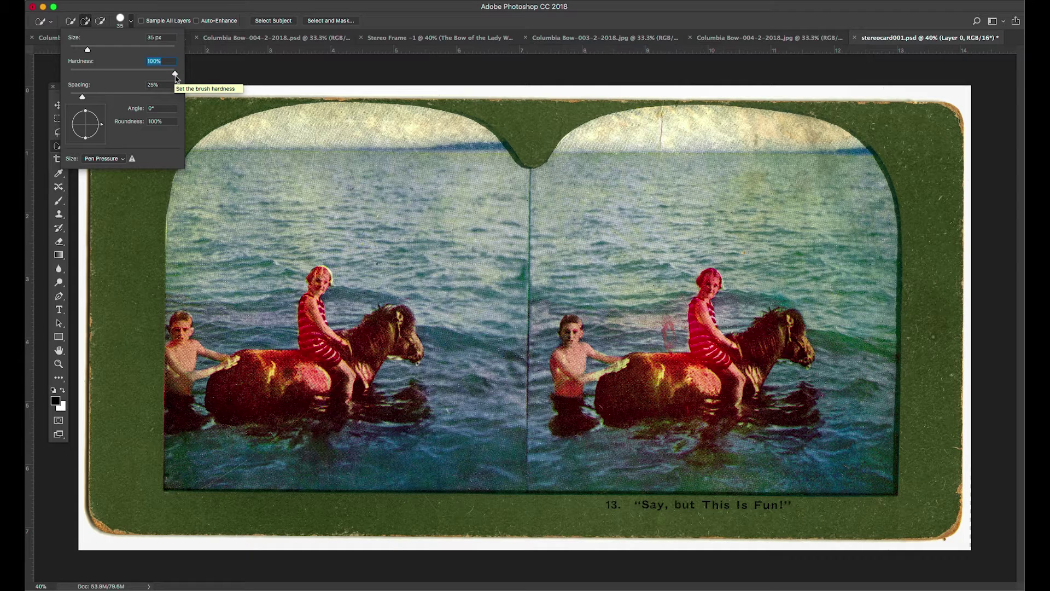
pyautogui.moveTo(175, 75); pyautogui.dragTo(148, 73)
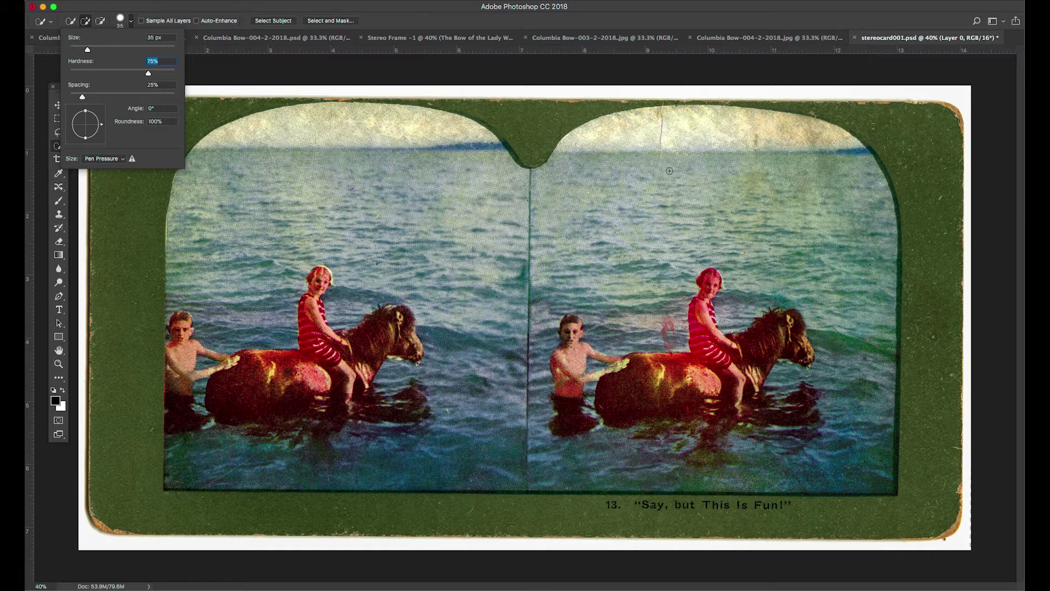
pyautogui.click(130, 20)
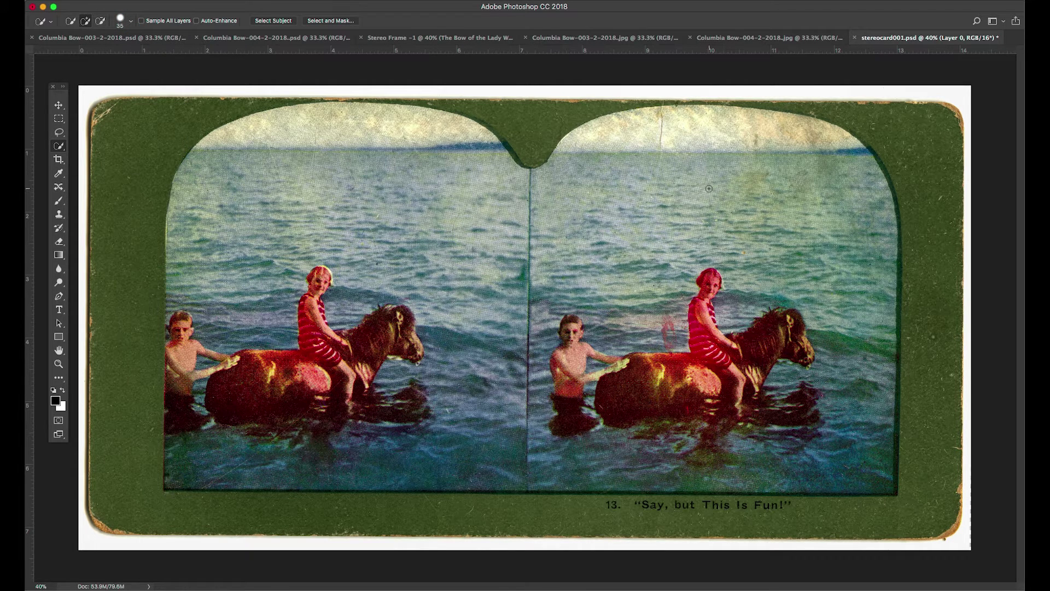
# Enlarge the Quick Selection brush to 300 px and select the whole right-hand picture window of the card
pyautogui.press(']')
pyautogui.press(']')
pyautogui.press(']')
pyautogui.press(']')
pyautogui.press(']')
pyautogui.press(']')
pyautogui.press(']')
pyautogui.press(']')
pyautogui.press(']')
pyautogui.press(']')
pyautogui.press(']')
pyautogui.press(']')
pyautogui.press(']')
pyautogui.moveTo(709, 189)
pyautogui.mouseDown()
pyautogui.moveTo(723, 197)
pyautogui.moveTo(708, 175)
pyautogui.moveTo(766, 164)
pyautogui.moveTo(708, 162)
pyautogui.moveTo(657, 190)
pyautogui.moveTo(658, 312)
pyautogui.moveTo(684, 368)
pyautogui.moveTo(769, 413)
pyautogui.moveTo(816, 389)
pyautogui.moveTo(826, 436)
pyautogui.moveTo(647, 434)
pyautogui.moveTo(592, 417)
pyautogui.mouseUp()
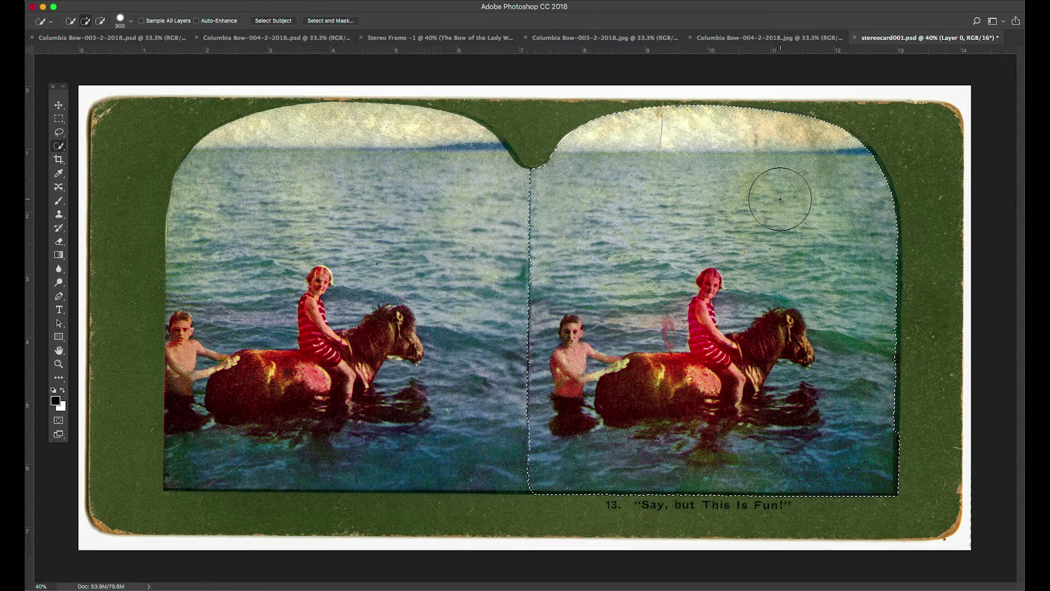
# Reduce the brush to 30 px and subtract the dark border along the selection's bottom and lower right edges
pyautogui.press('[')
pyautogui.press('[')
pyautogui.press('[')
pyautogui.press('[')
pyautogui.press('[')
pyautogui.press('[')
pyautogui.press('[')
pyautogui.press('[')
pyautogui.press('[')
pyautogui.press('[')
pyautogui.press('[')
pyautogui.press('[')
pyautogui.press('[')
pyautogui.press('[')
pyautogui.press('[')
pyautogui.press('[')
pyautogui.press('[')
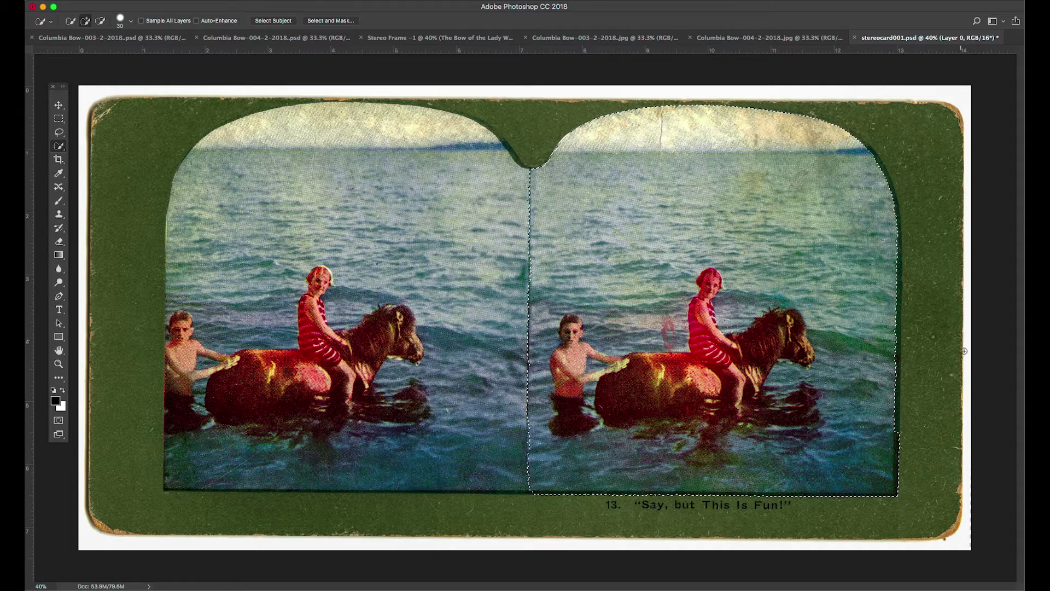
pyautogui.press('alt')
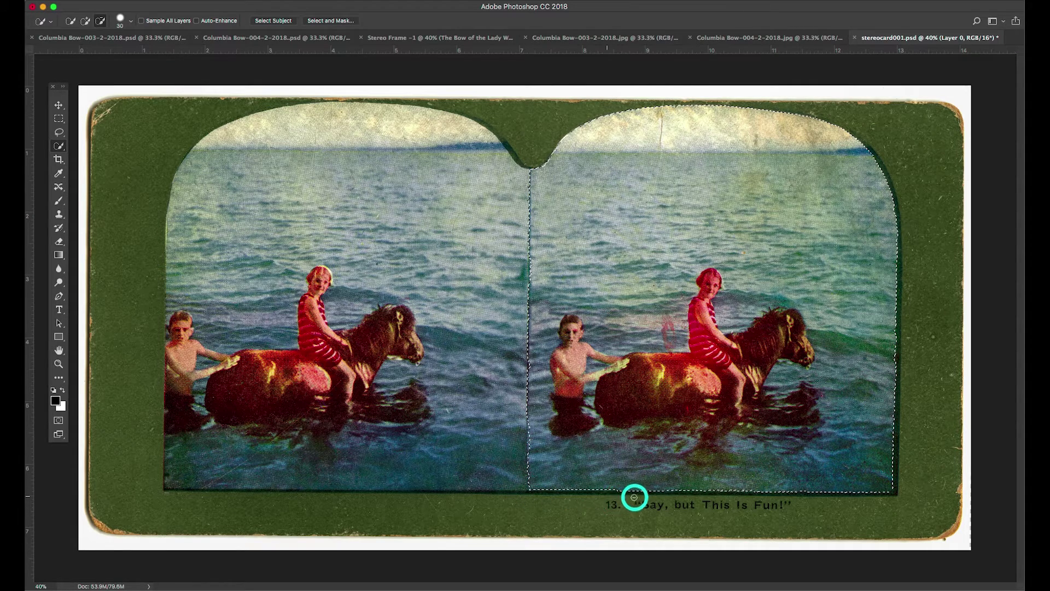
pyautogui.press('alt')
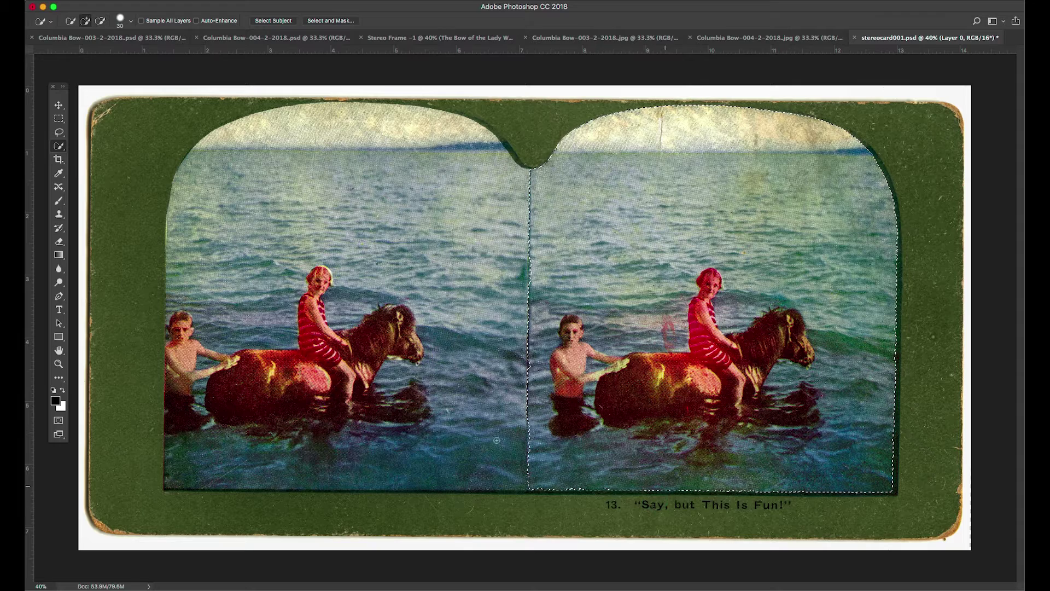
pyautogui.press('alt')
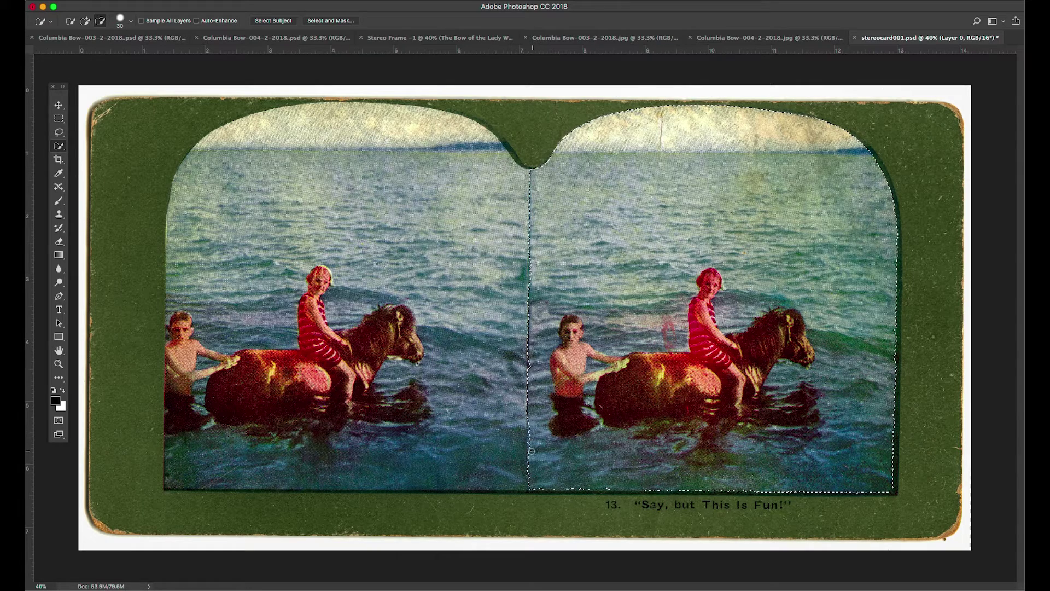
pyautogui.press('alt')
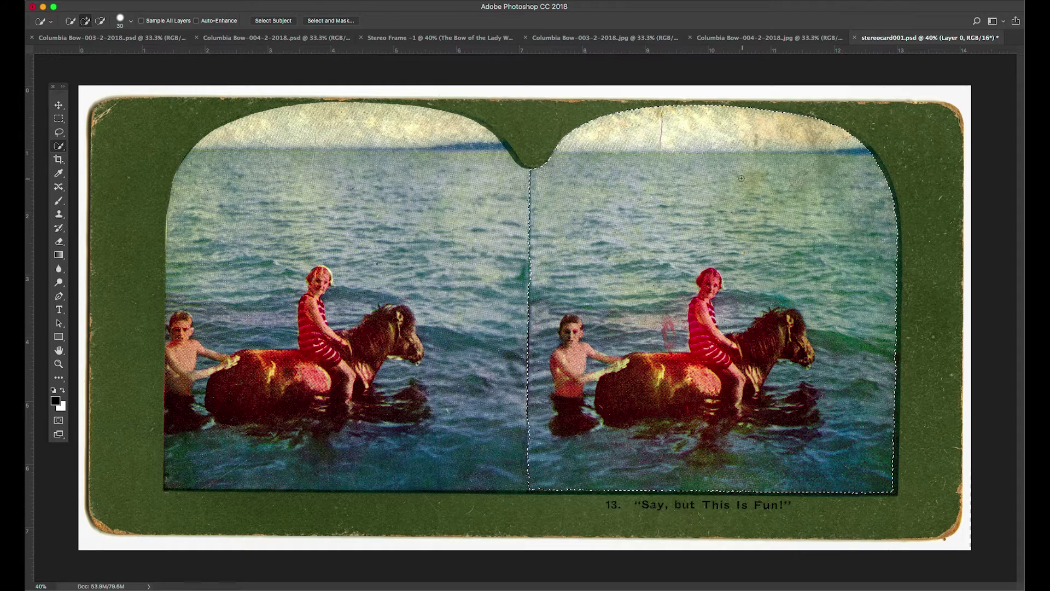
# Save the selection as a new channel named "right window1" in stereocard001.psd, and deselect
pyautogui.click(248, 1)
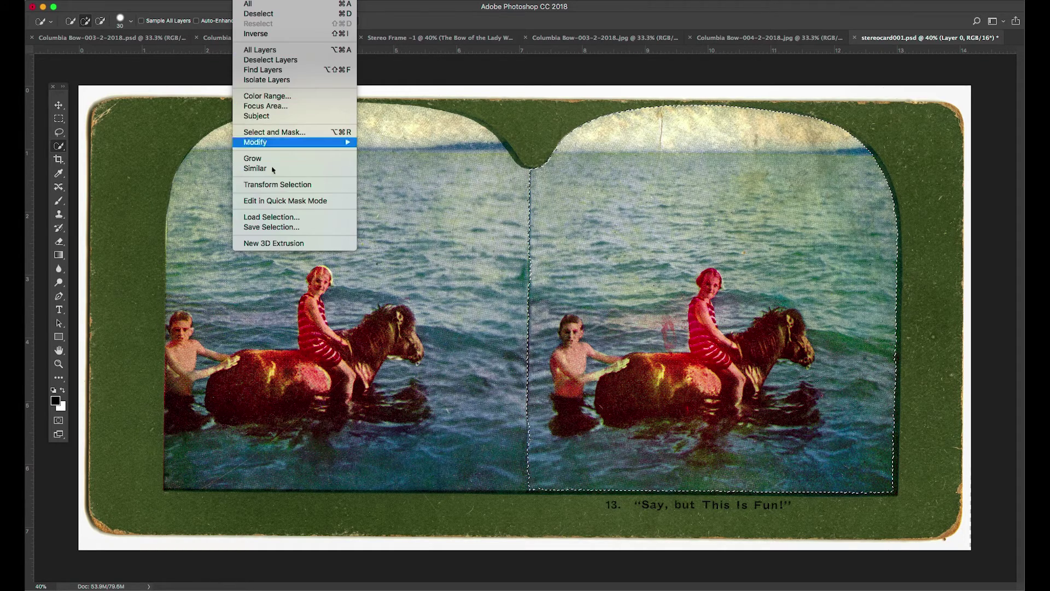
pyautogui.click(277, 229)
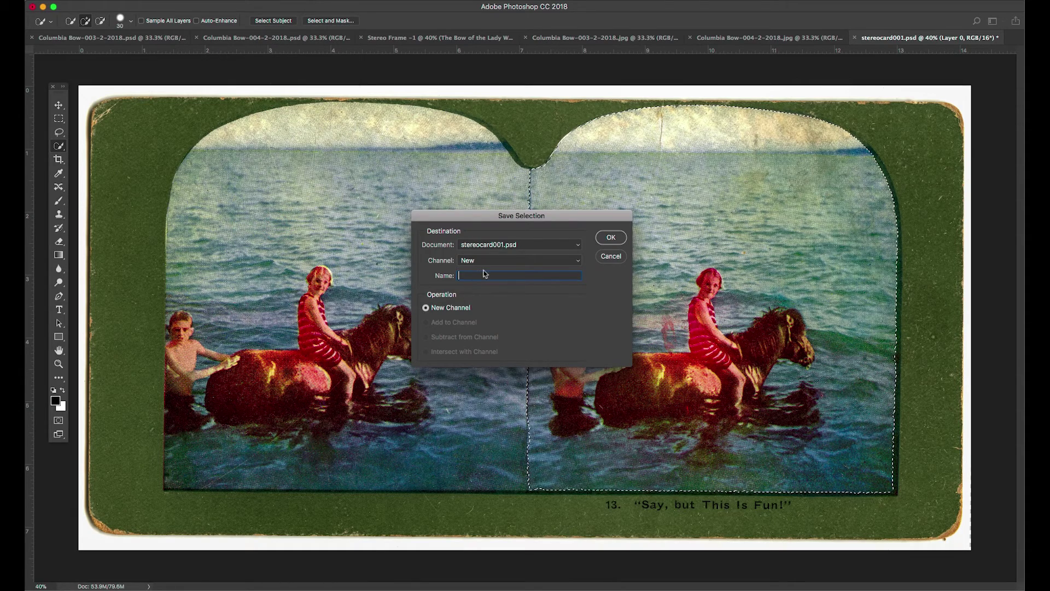
pyautogui.write('righty')
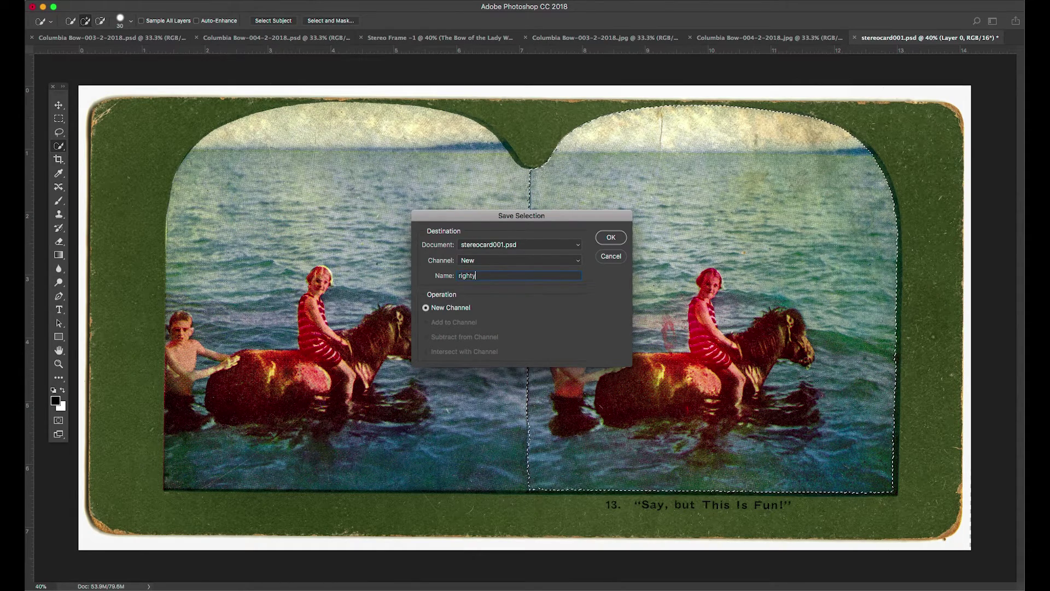
pyautogui.write(' windo')
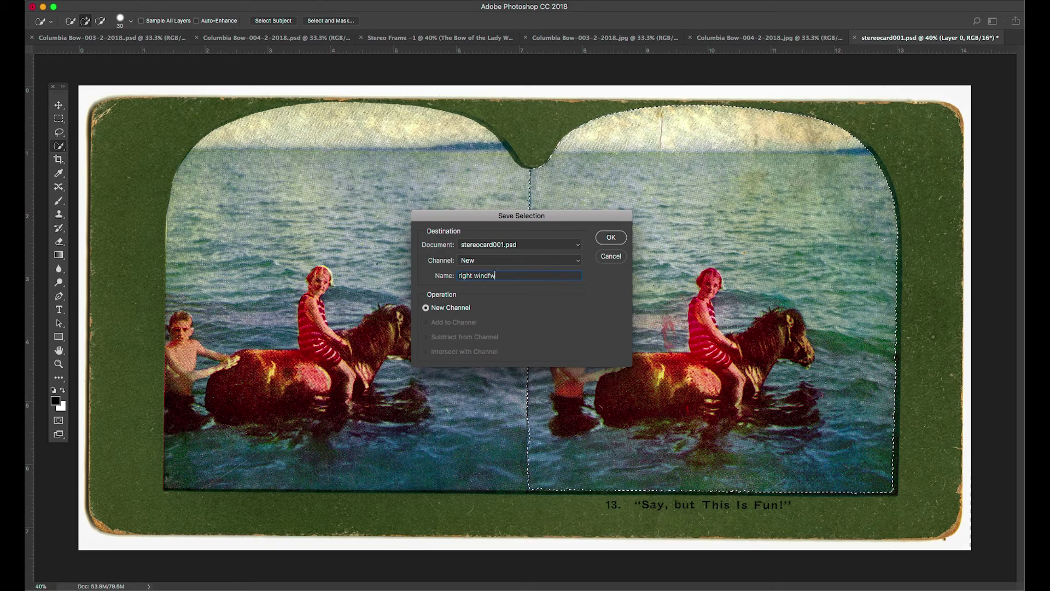
pyautogui.write('w')
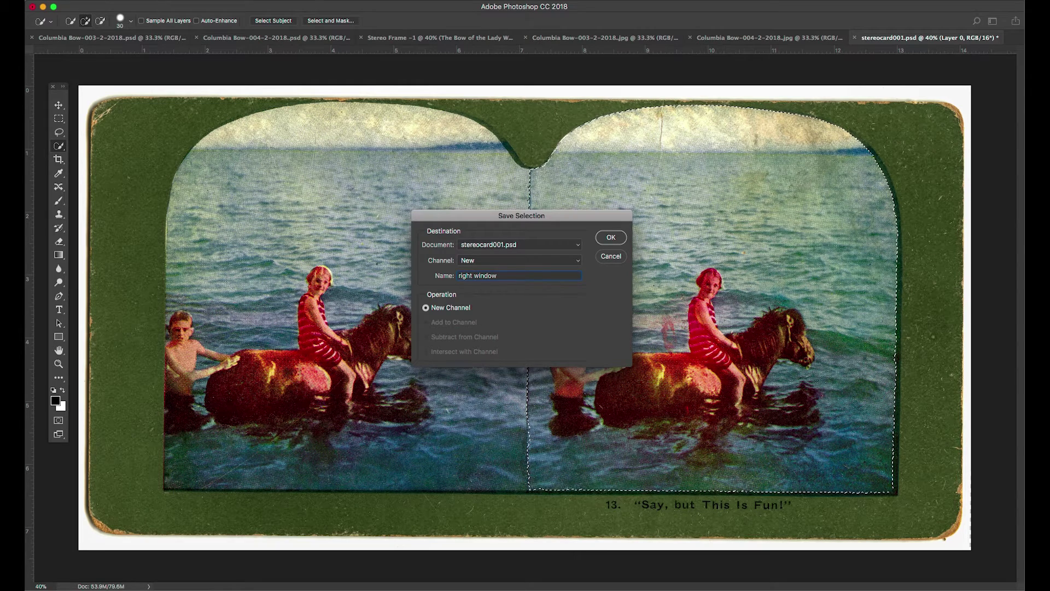
pyautogui.write('1')
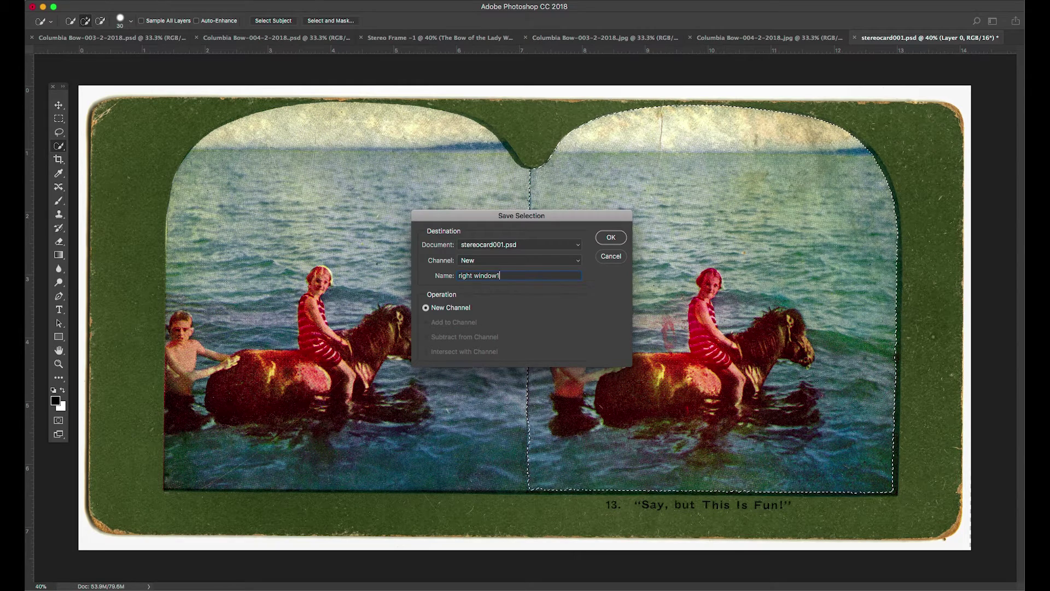
pyautogui.click(612, 237)
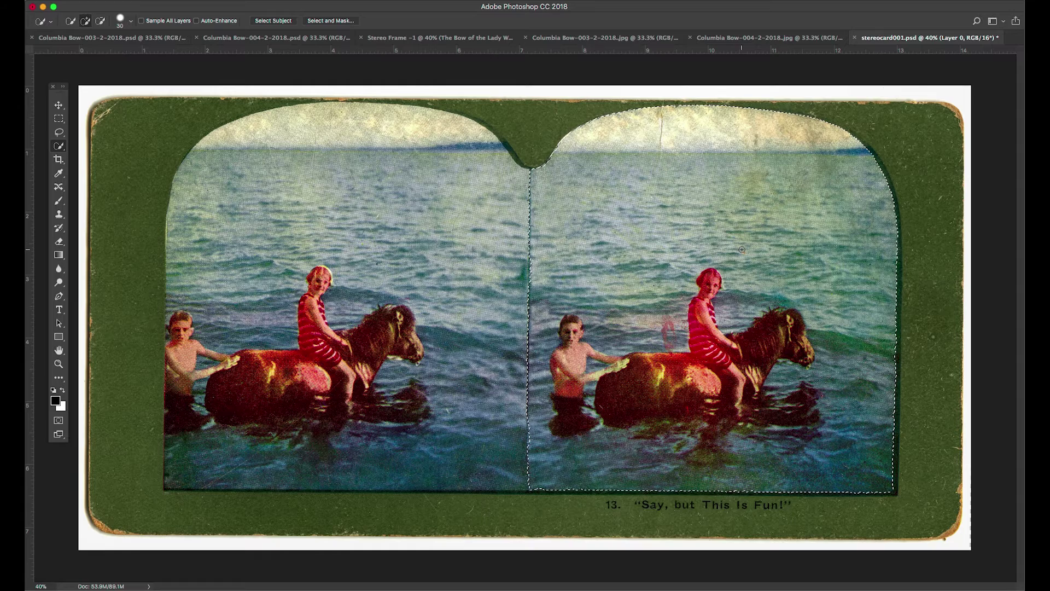
pyautogui.press('super+d')
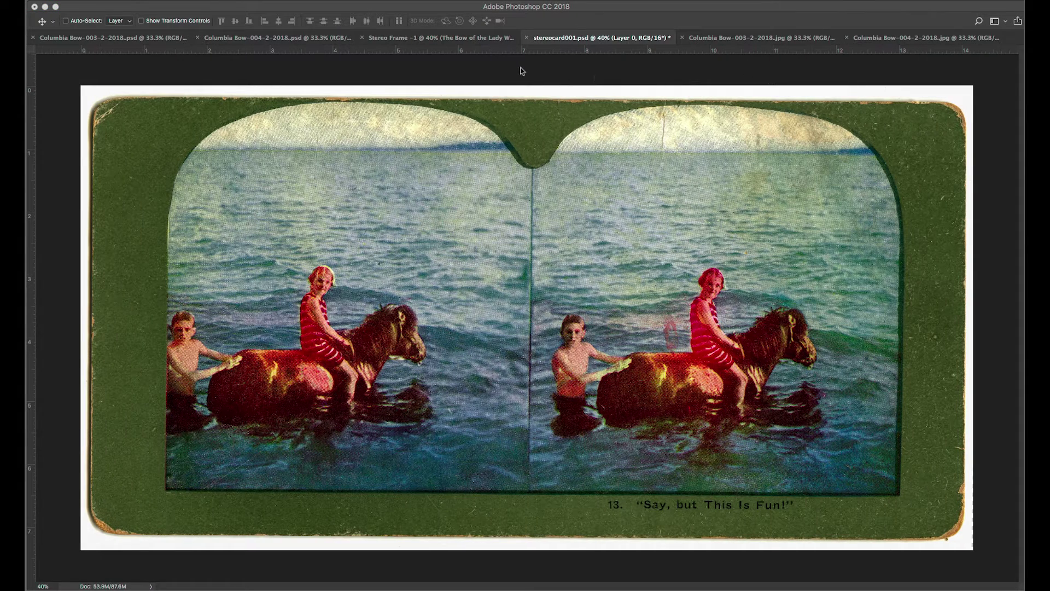
# Load the saved "right window" channel as a new selection on the stereo card
pyautogui.click(245, 0)
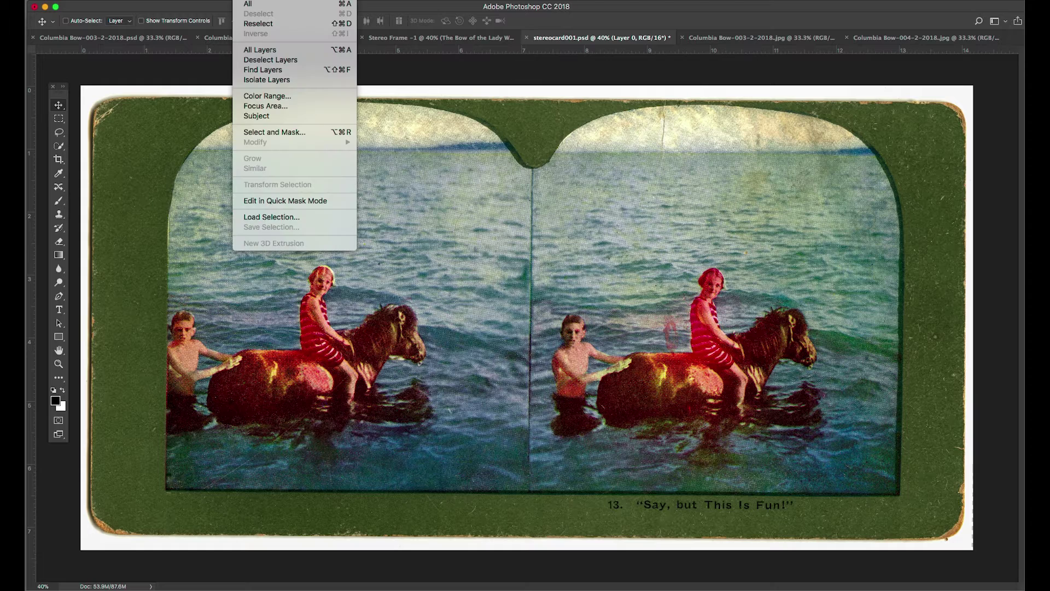
pyautogui.click(263, 216)
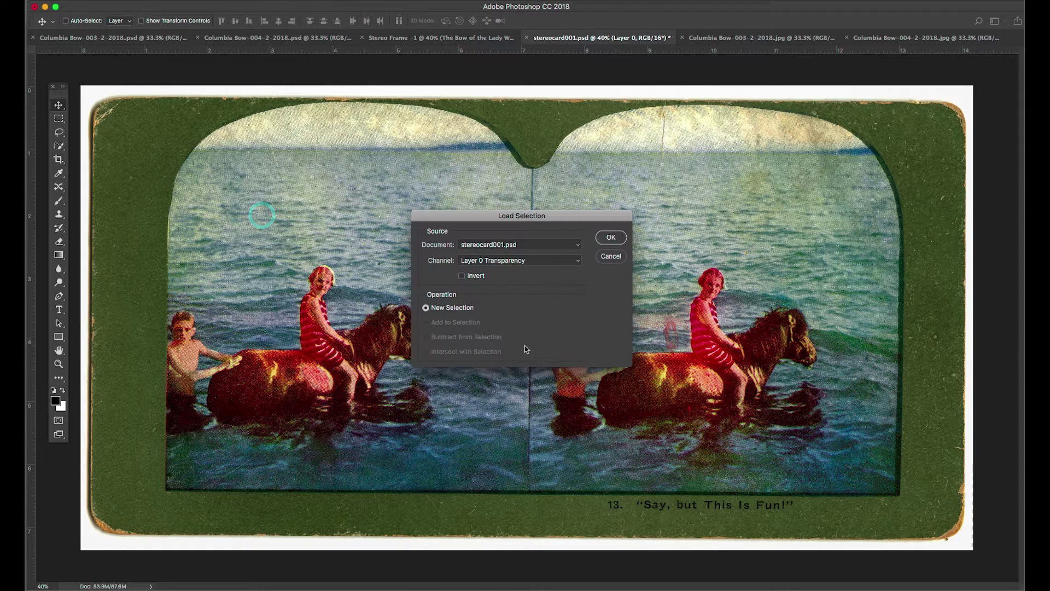
pyautogui.click(544, 261)
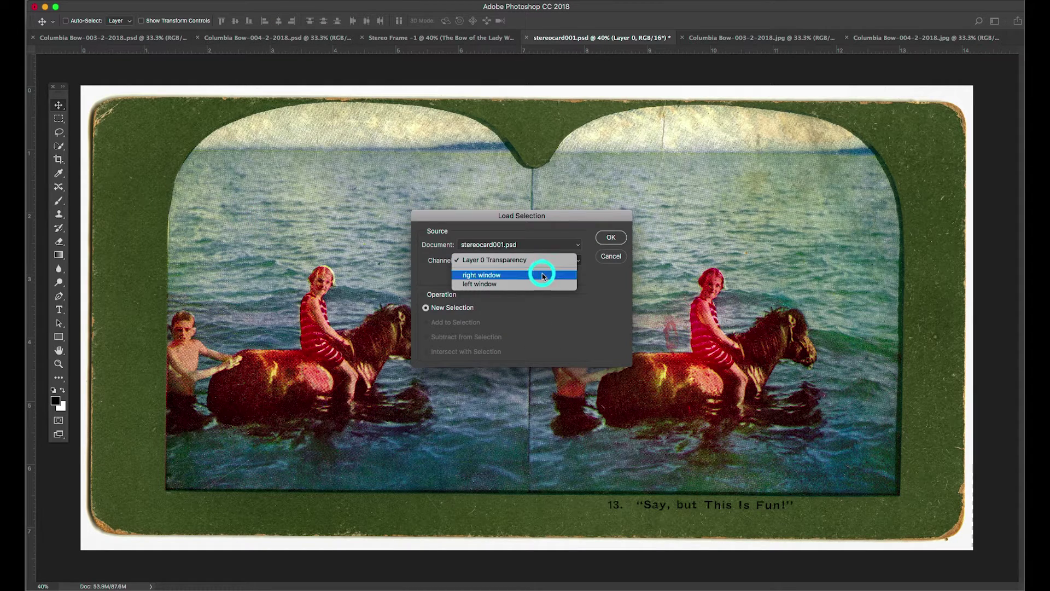
pyautogui.click(543, 275)
pyautogui.click(608, 238)
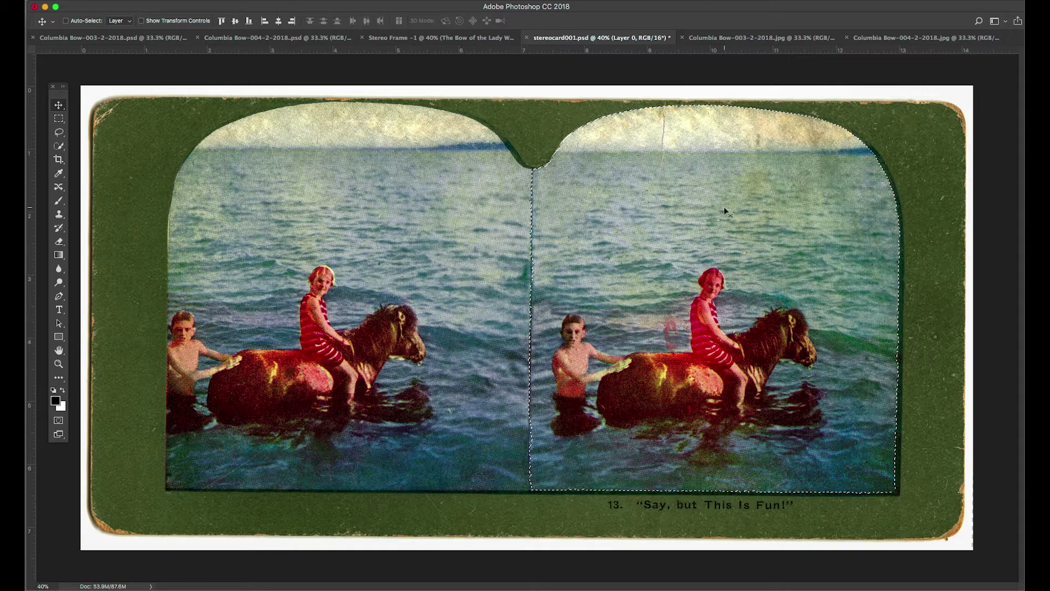
# Start Match Color on Columbia Bow-003-2-2018.jpg with stereocard001.psd as the source
pyautogui.click(733, 37)
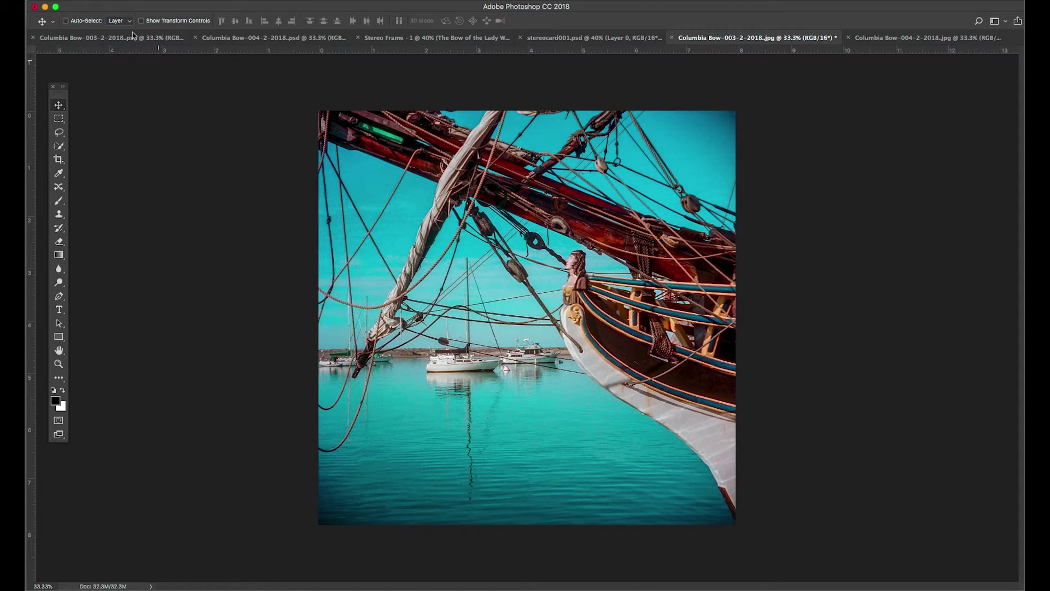
pyautogui.click(170, 1)
pyautogui.click(167, 22)
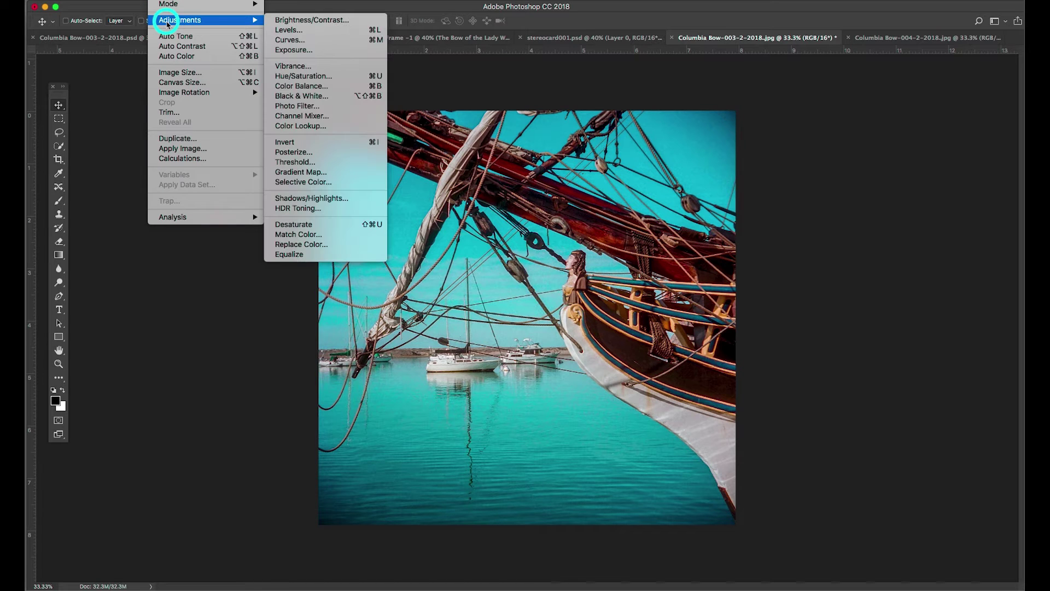
pyautogui.click(331, 236)
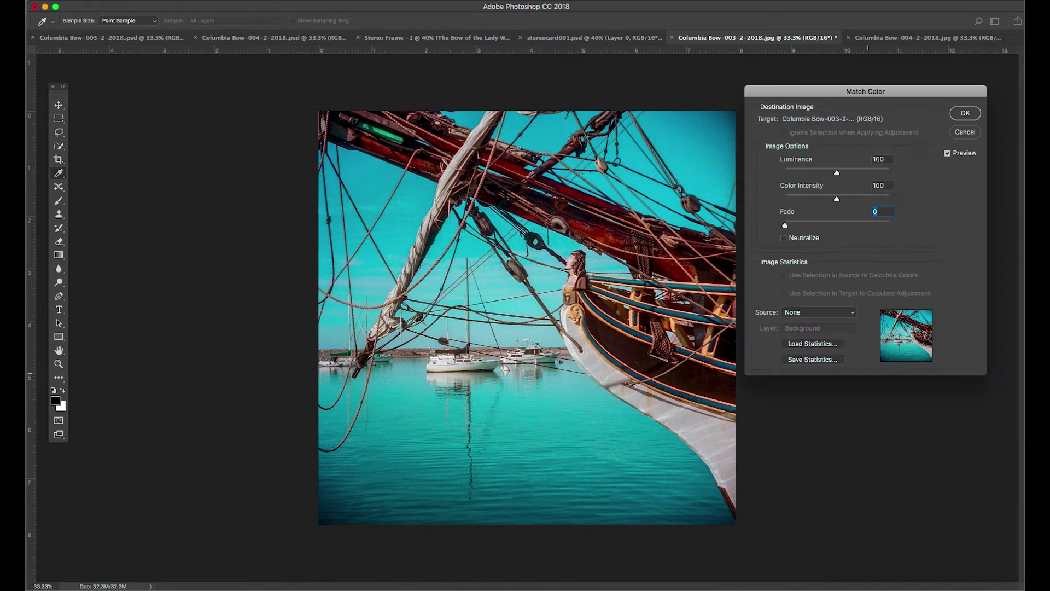
pyautogui.click(843, 315)
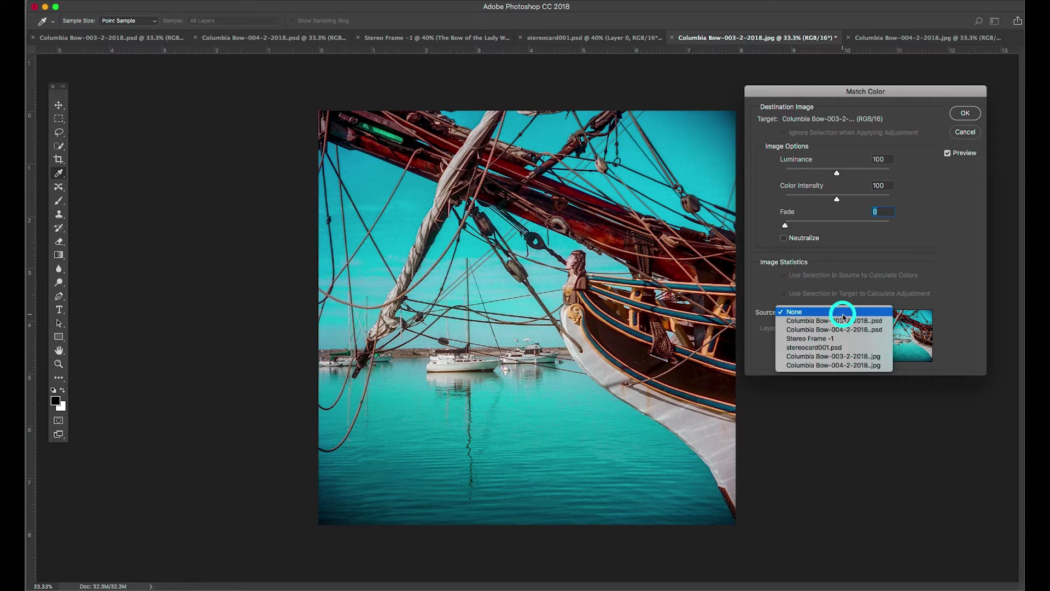
pyautogui.click(841, 349)
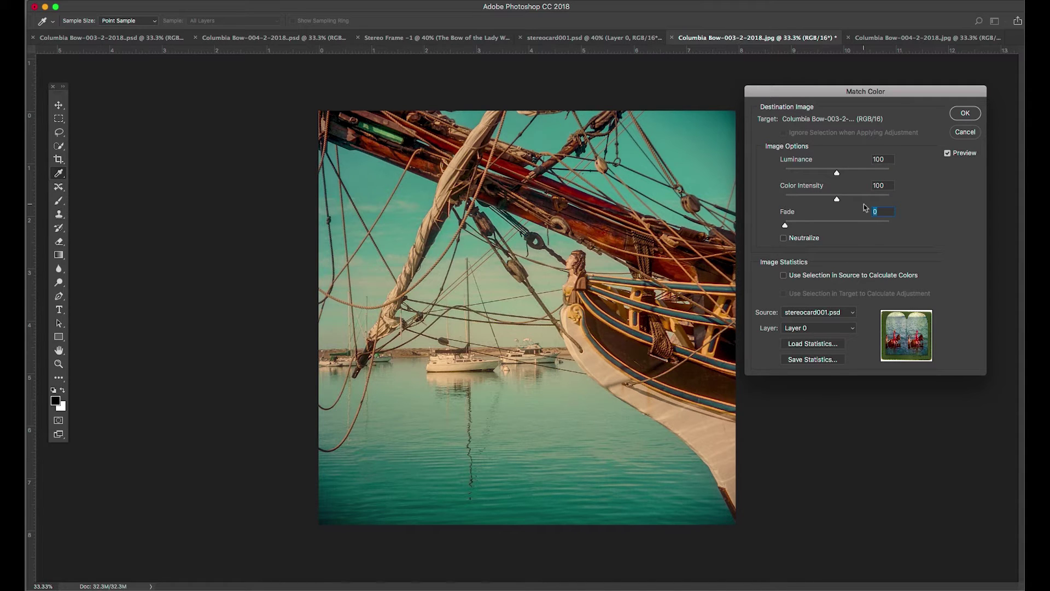
# Calculate colors from the source selection, set Luminance to 108 and Color Intensity to 105, and apply the color match
pyautogui.moveTo(837, 173); pyautogui.dragTo(840, 202)
pyautogui.click(784, 239)
pyautogui.click(784, 239)
pyautogui.click(784, 276)
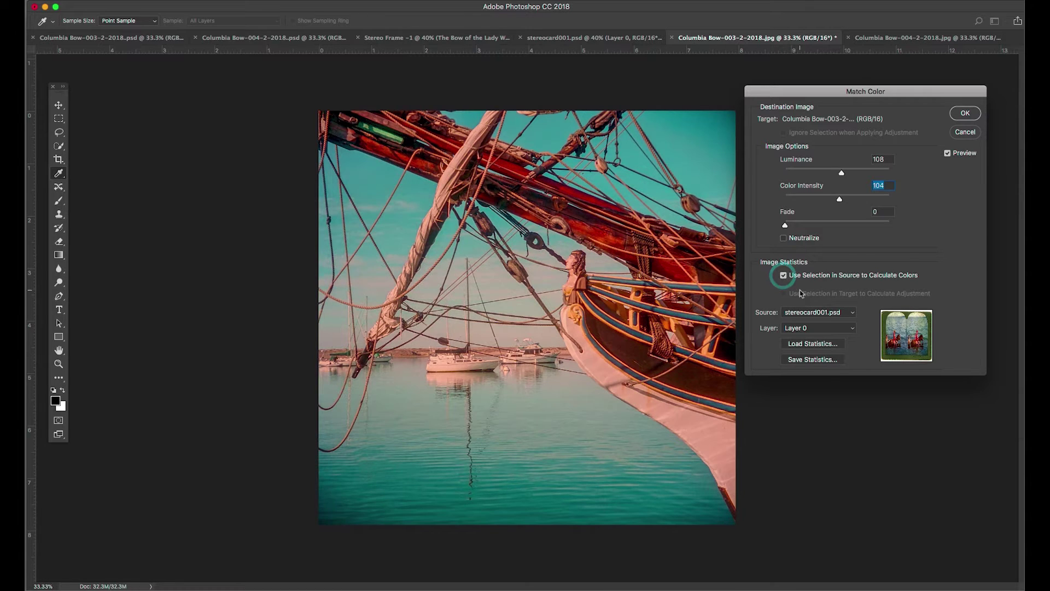
pyautogui.click(784, 276)
pyautogui.write('10')
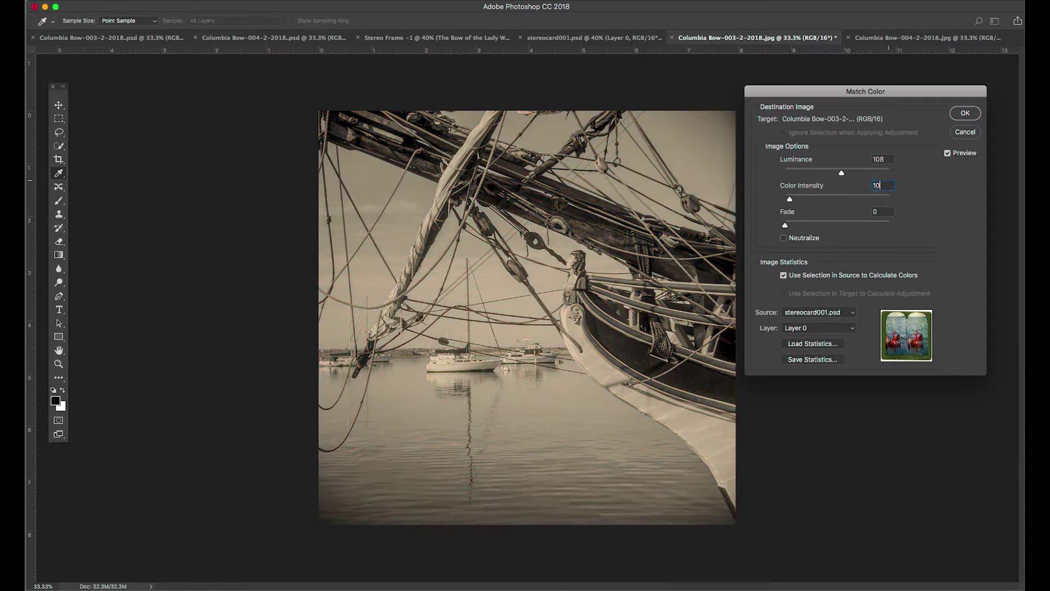
pyautogui.write('5')
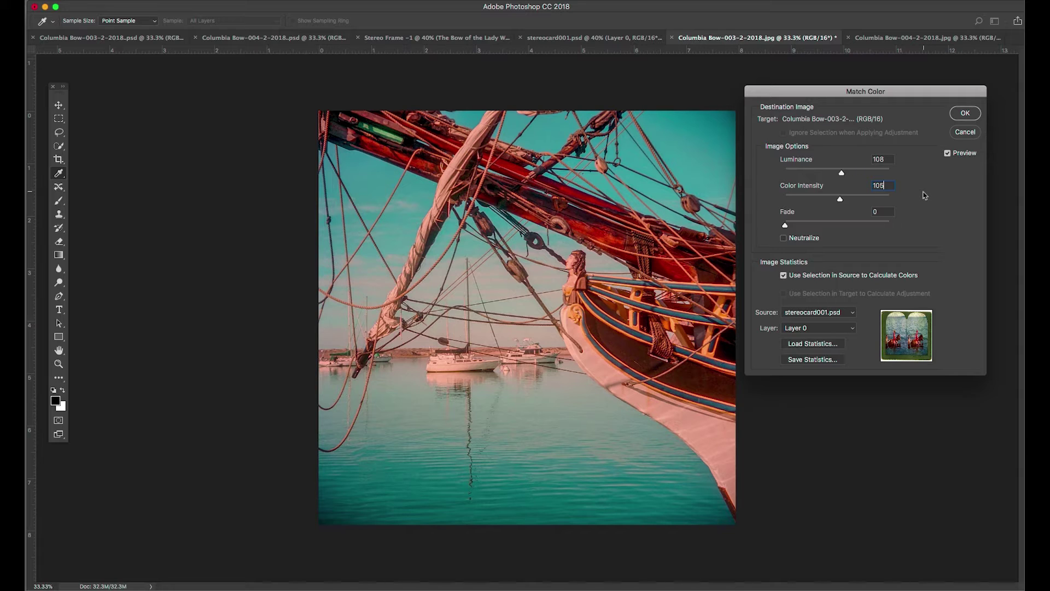
pyautogui.click(963, 113)
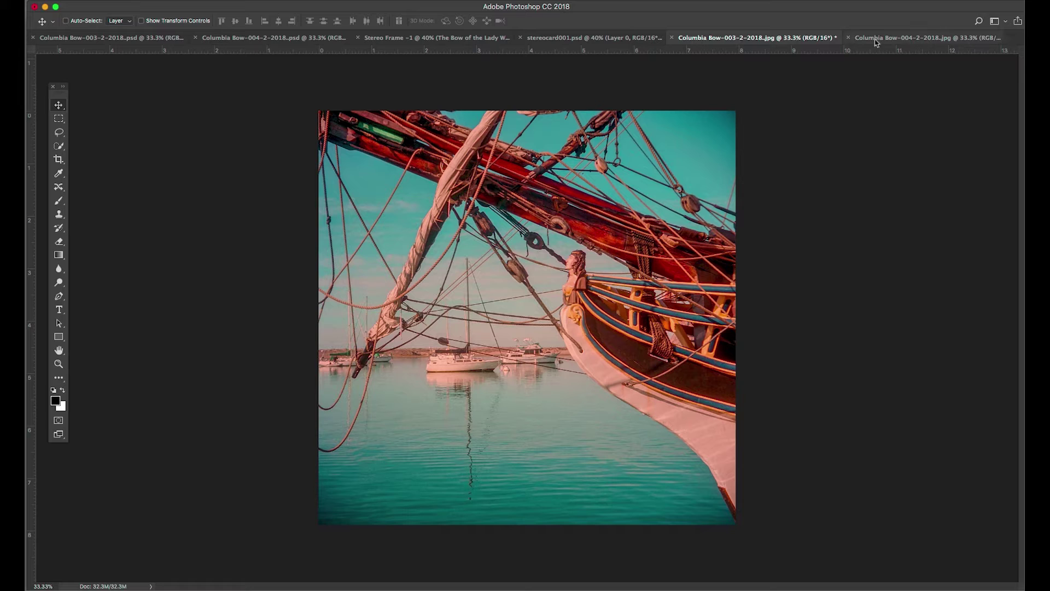
# Start Match Color on Columbia Bow-004-2-2018.jpg with stereocard001.psd as the source
pyautogui.click(874, 39)
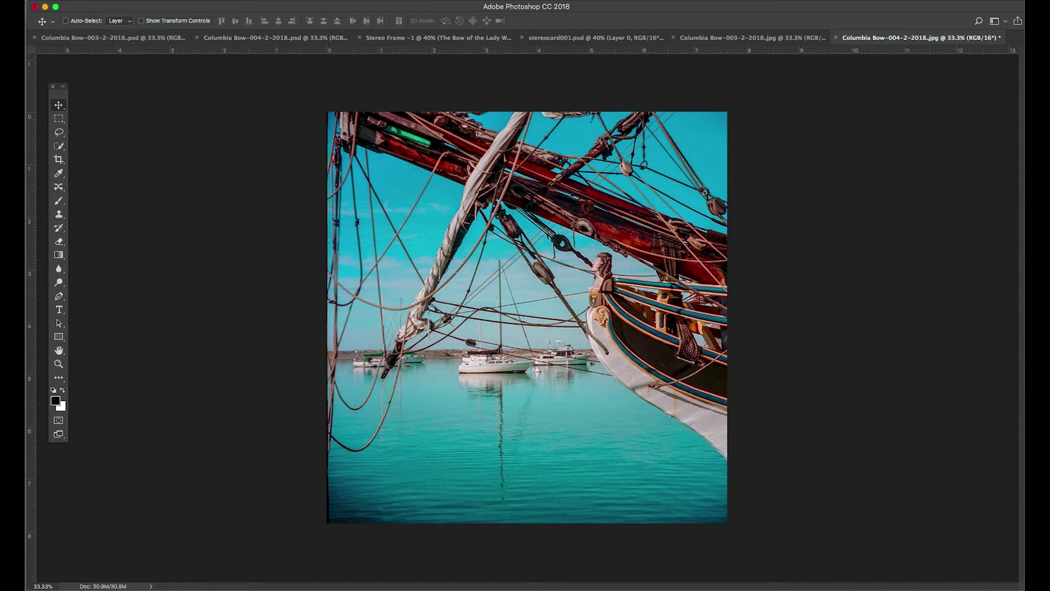
pyautogui.click(165, 0)
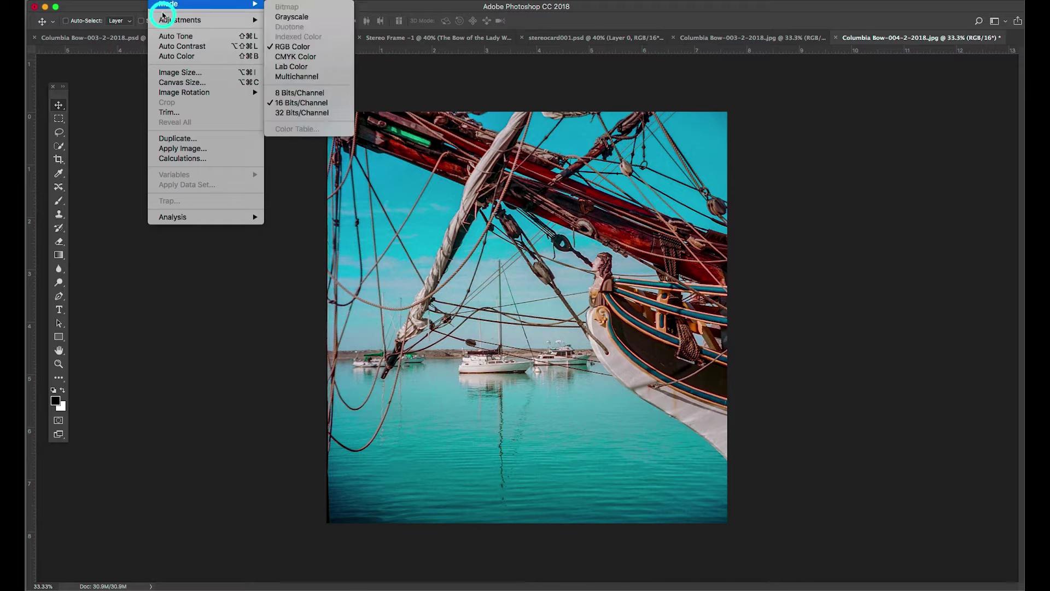
pyautogui.moveTo(208, 20)
pyautogui.click(361, 235)
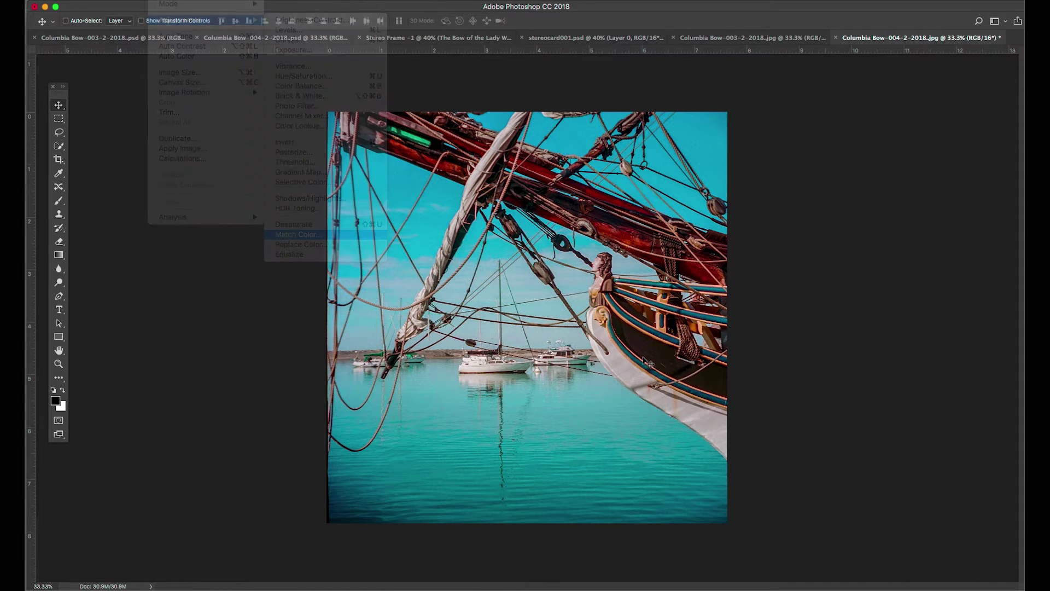
pyautogui.moveTo(837, 312); pyautogui.dragTo(847, 348)
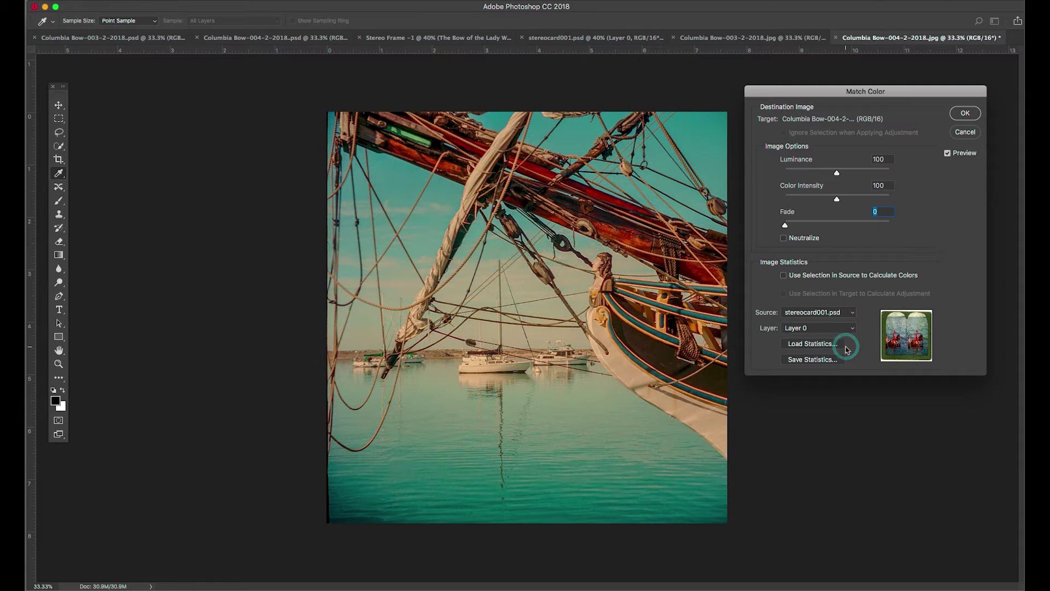
# Use the source selection to calculate colors, slightly raise luminance and color intensity, apply the match and compare both photos
pyautogui.click(791, 276)
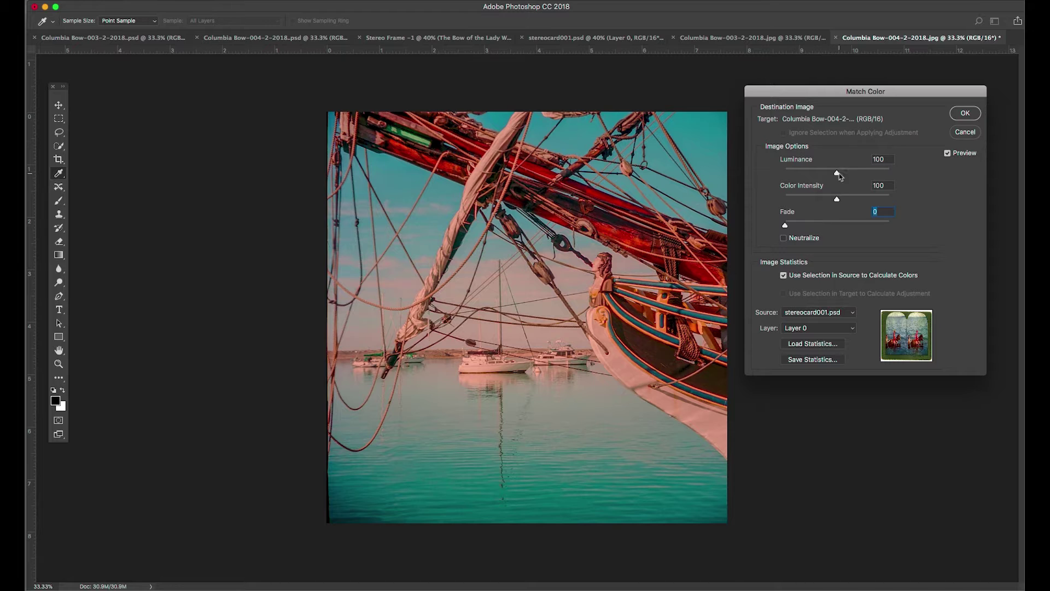
pyautogui.moveTo(839, 173); pyautogui.dragTo(841, 201)
pyautogui.click(964, 116)
pyautogui.click(806, 37)
pyautogui.click(869, 38)
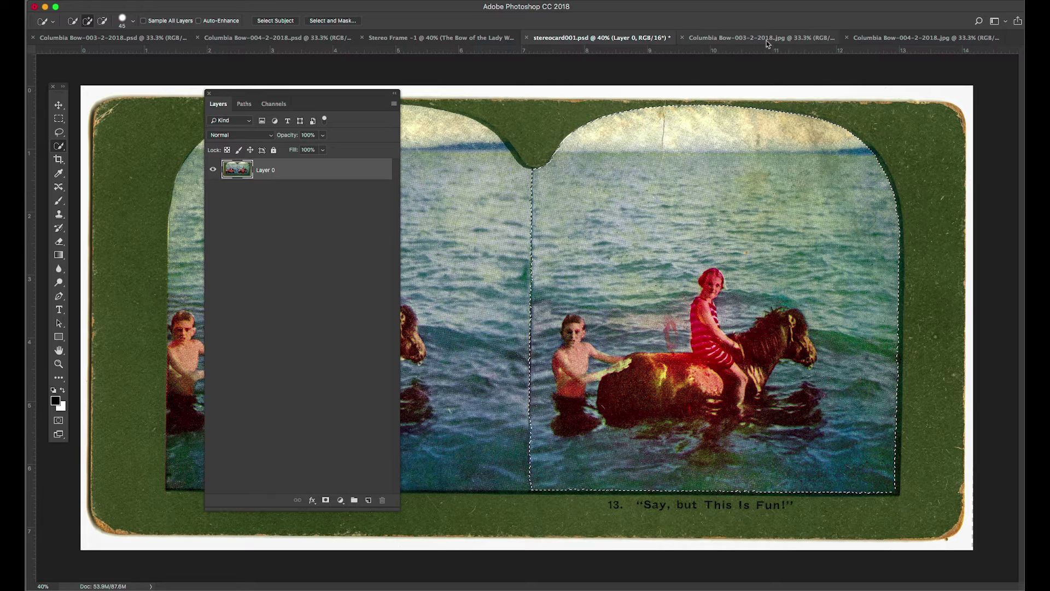
# Select and copy the entire color-matched photo in Columbia Bow-003-2-2018.jpg, keeping the Layers panel clear of the image
pyautogui.click(875, 39)
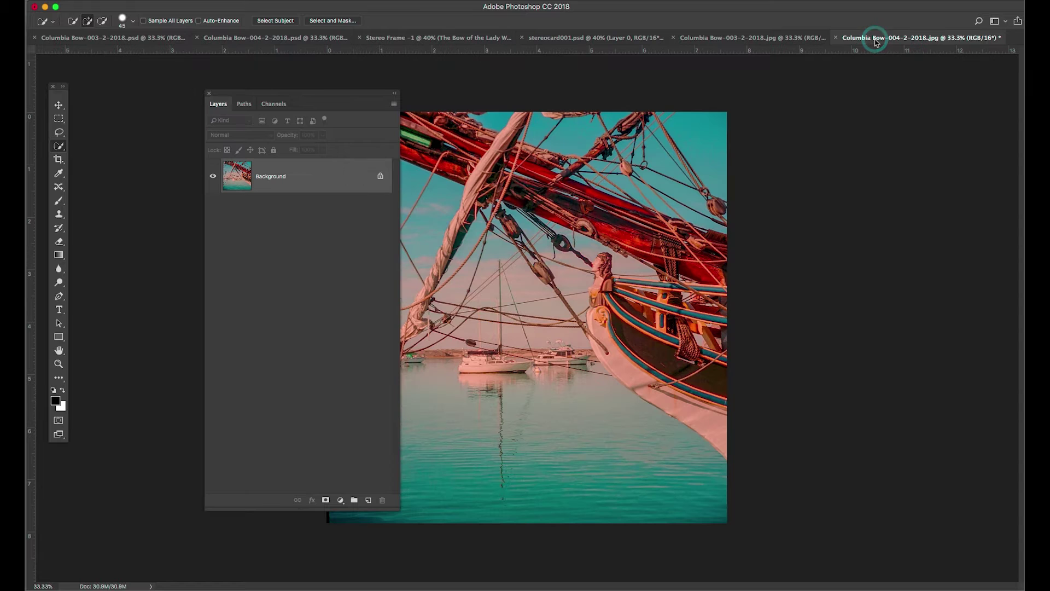
pyautogui.click(743, 40)
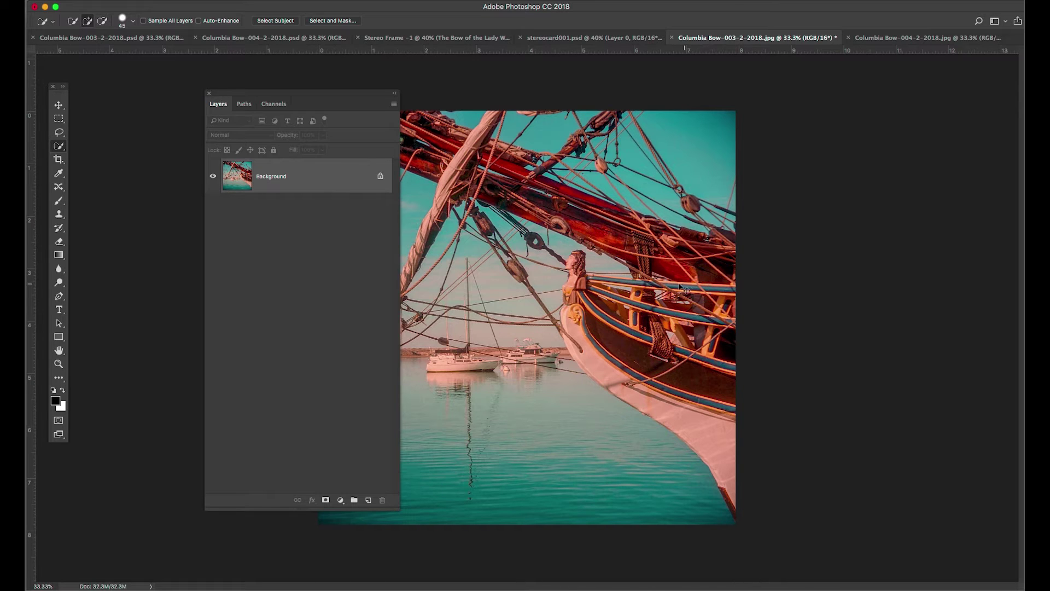
pyautogui.moveTo(251, 96); pyautogui.dragTo(152, 91)
pyautogui.press('super+a')
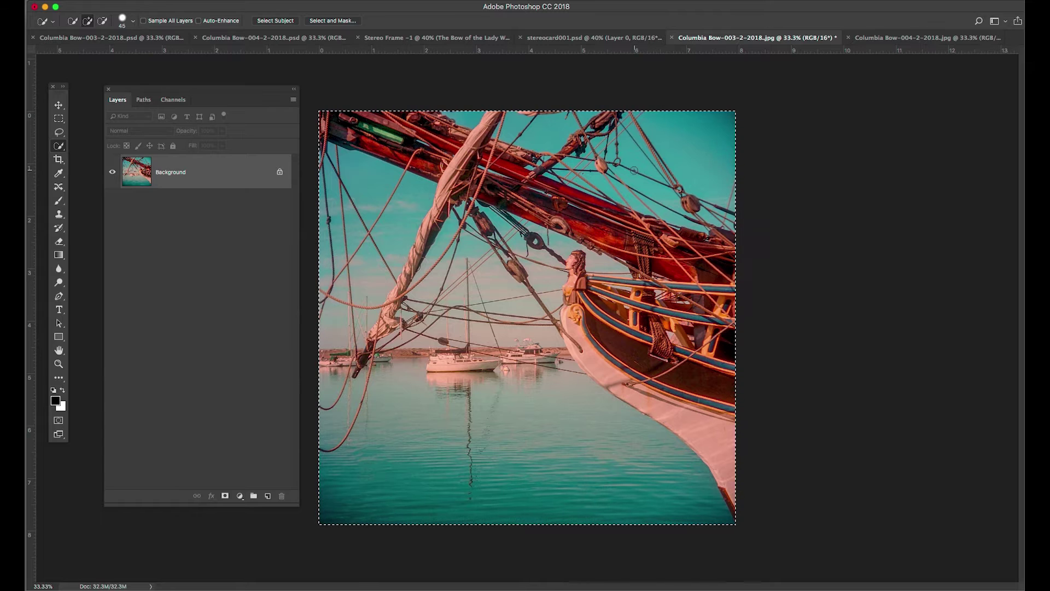
# Paste the copied photo into the right window selection of stereocard001.psd
pyautogui.click(548, 37)
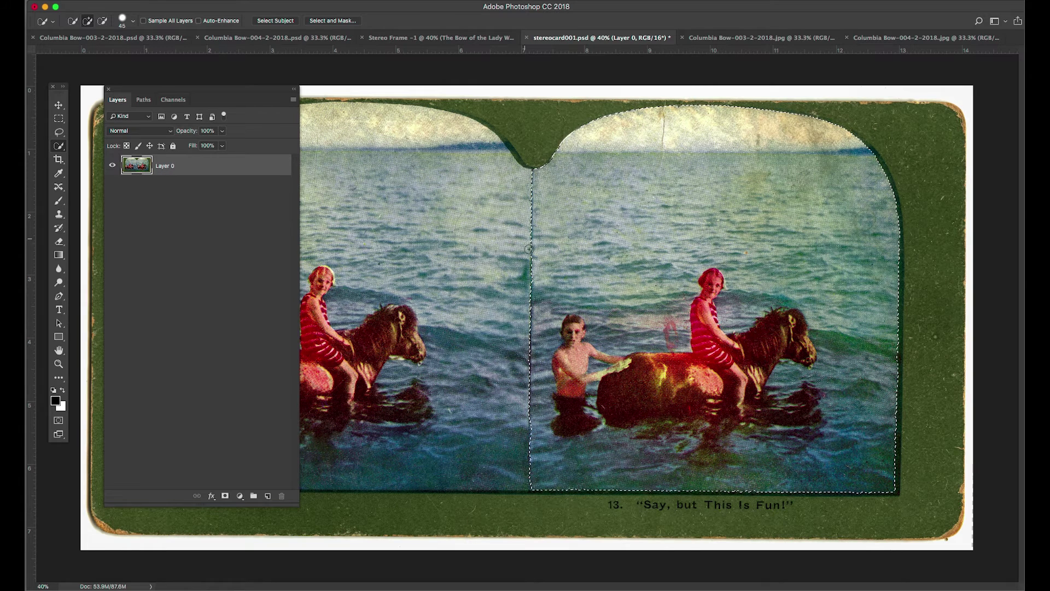
pyautogui.click(140, 0)
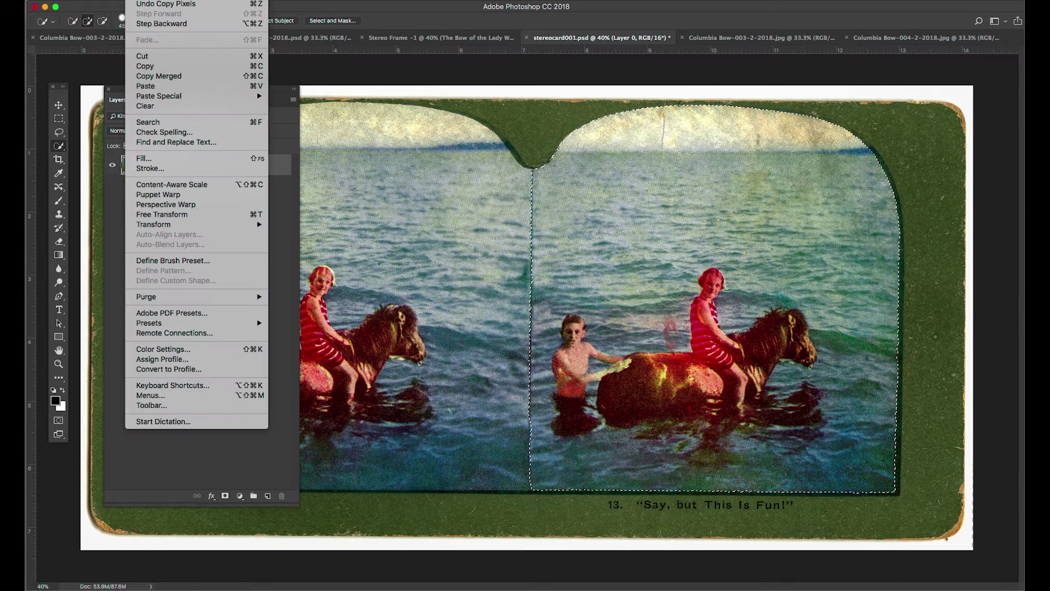
pyautogui.moveTo(158, 98)
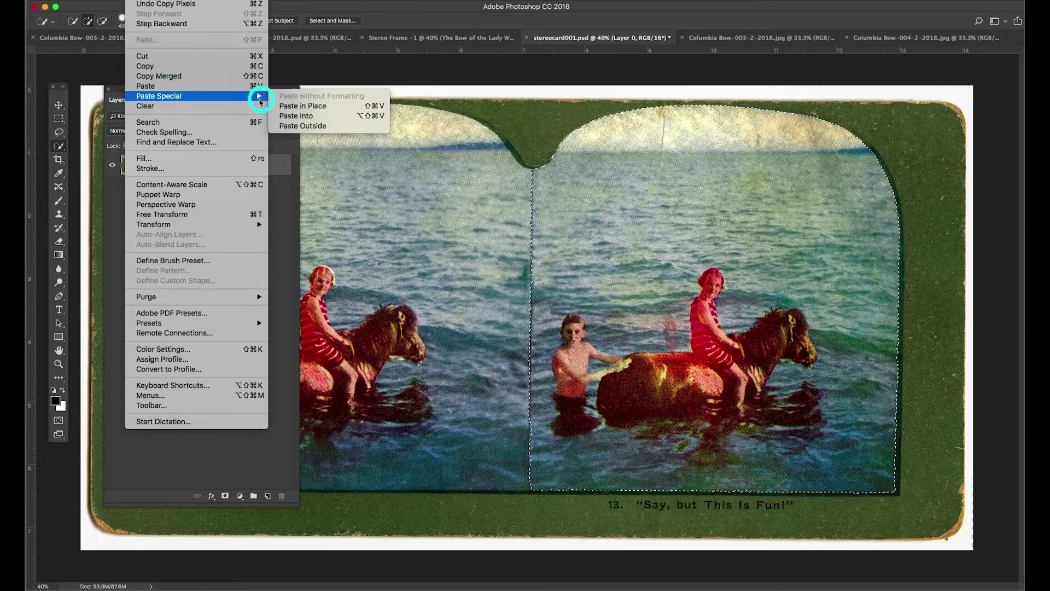
pyautogui.click(289, 116)
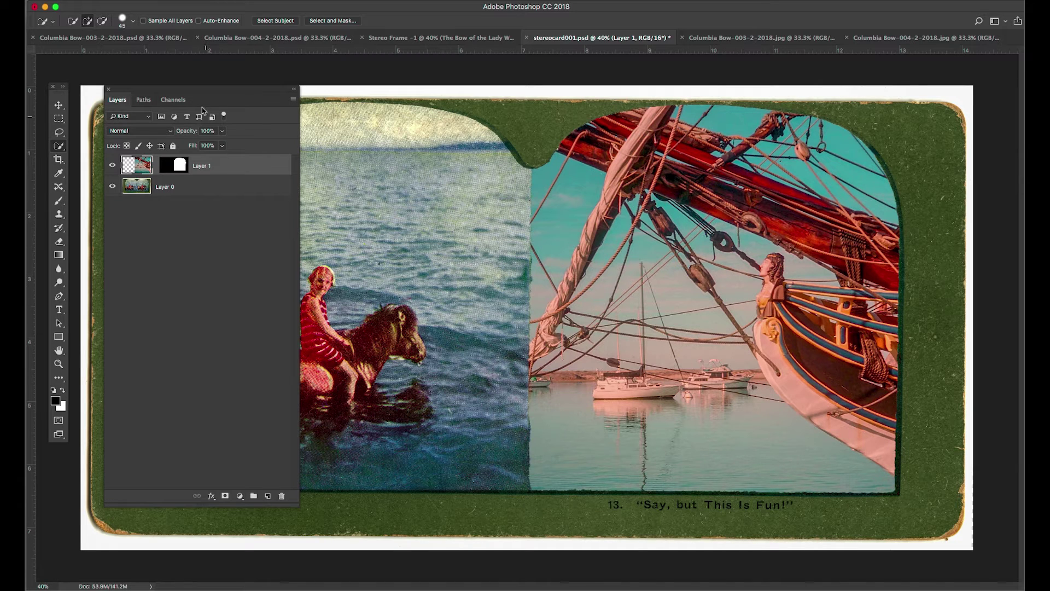
# Uncover the card's left picture window and load the saved "left window" channel as a new selection
pyautogui.moveTo(197, 90); pyautogui.dragTo(312, 95)
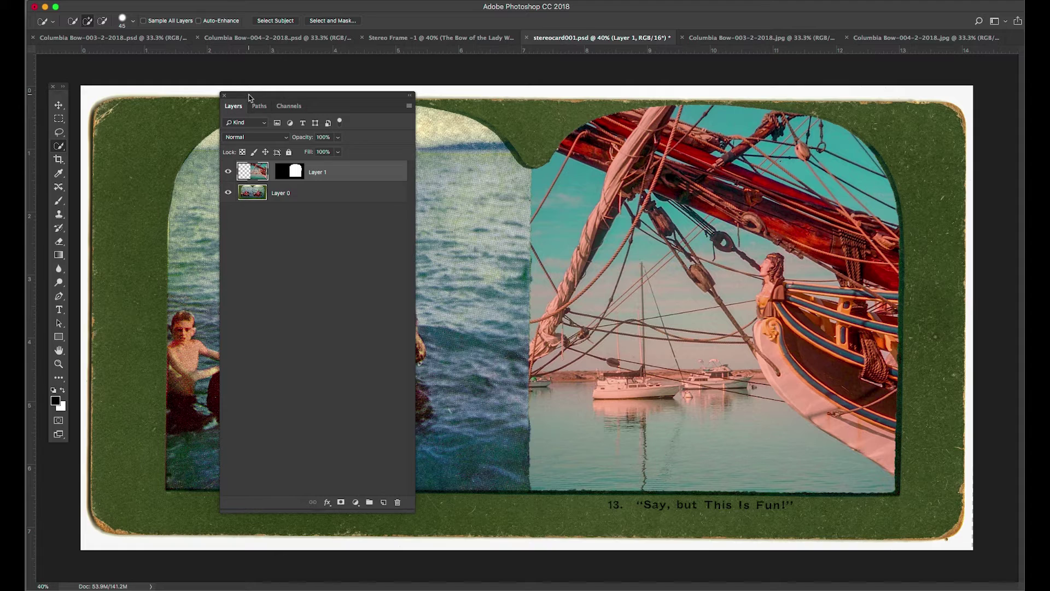
pyautogui.moveTo(249, 97); pyautogui.dragTo(730, 98)
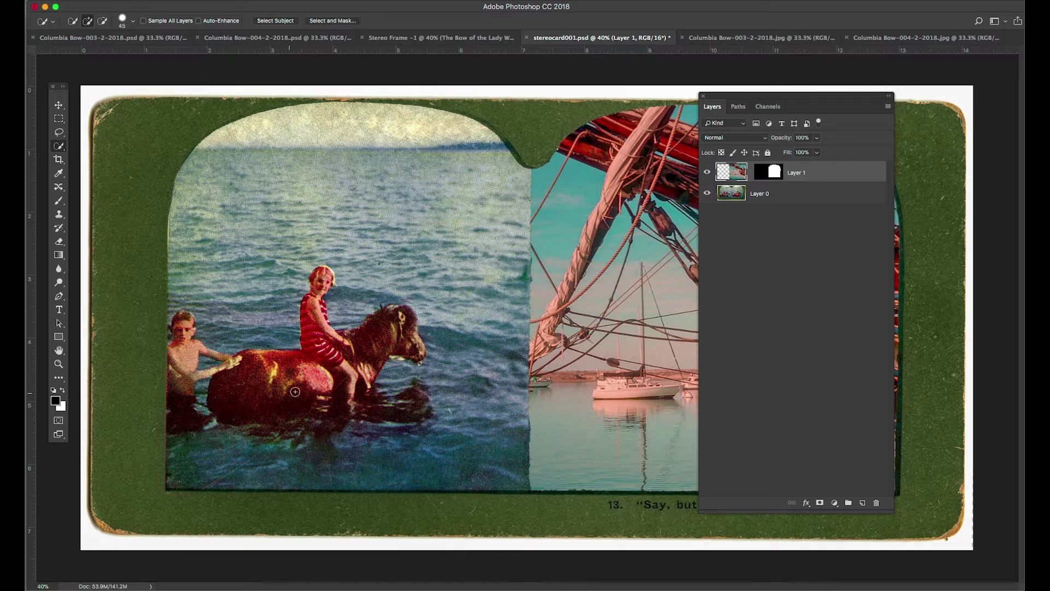
pyautogui.click(243, 1)
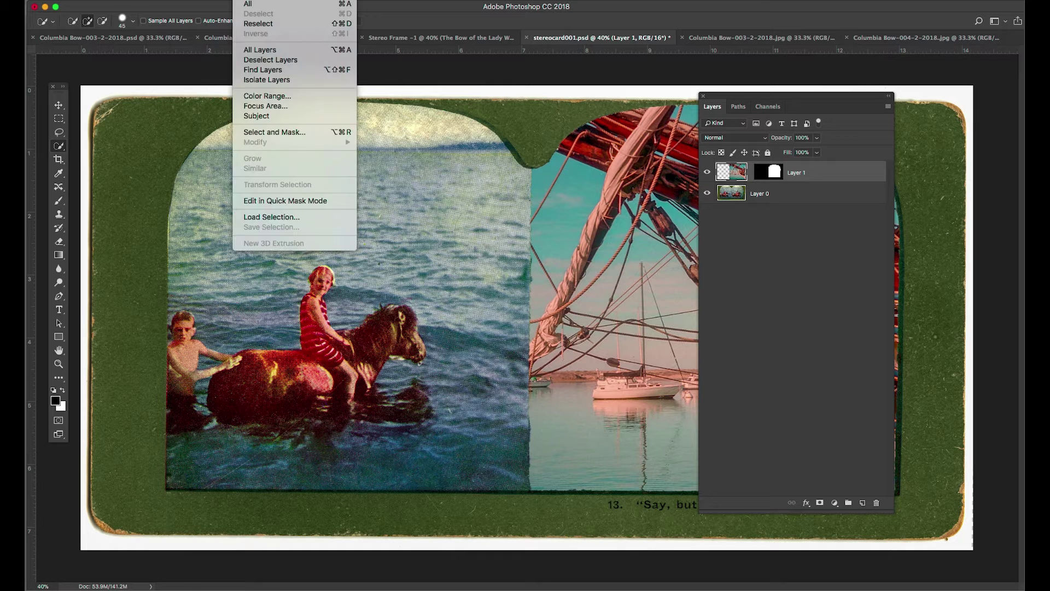
pyautogui.click(270, 217)
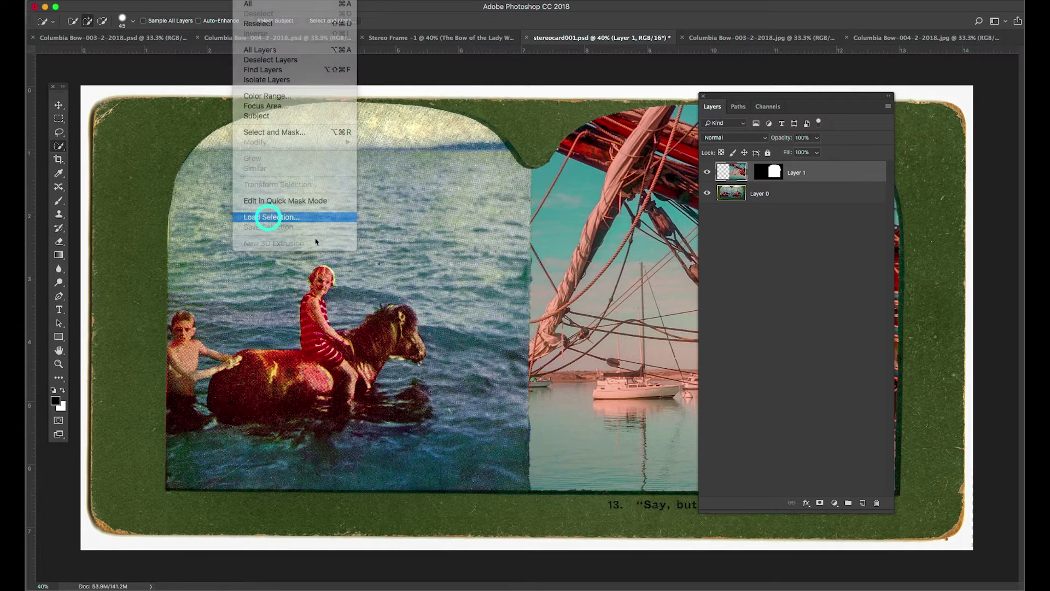
pyautogui.click(531, 264)
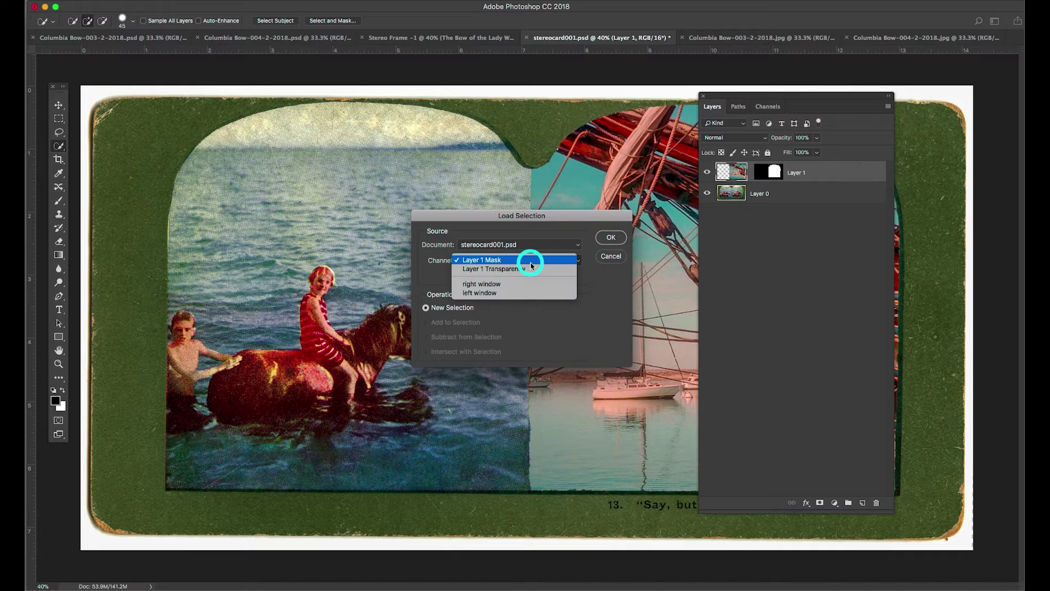
pyautogui.click(519, 292)
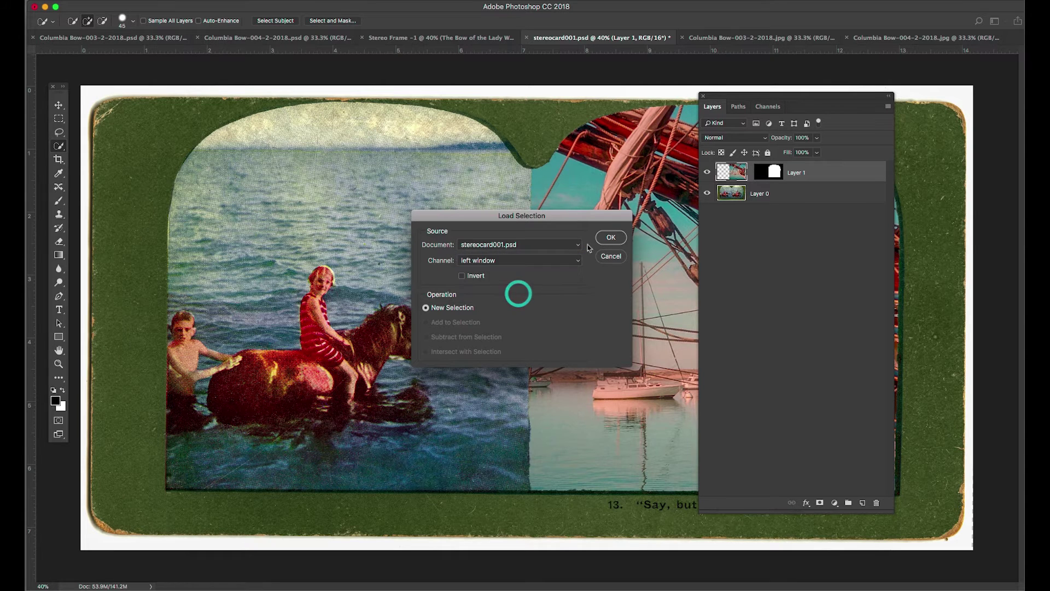
pyautogui.click(607, 239)
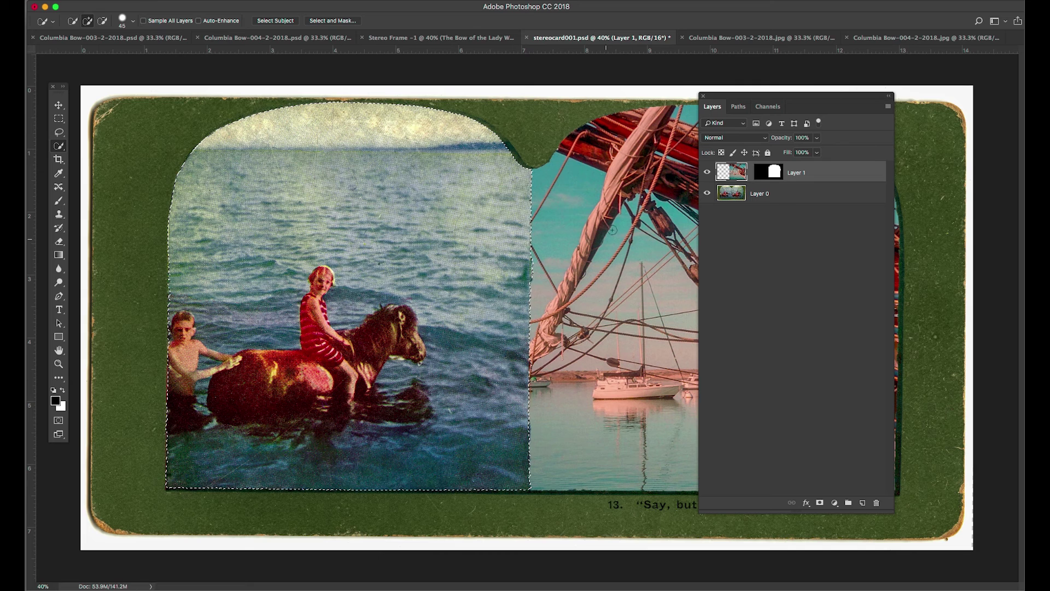
# Select and copy the entire color-matched photo in Columbia Bow-004-2-2018.jpg, moving the Layers panel off the image
pyautogui.click(875, 38)
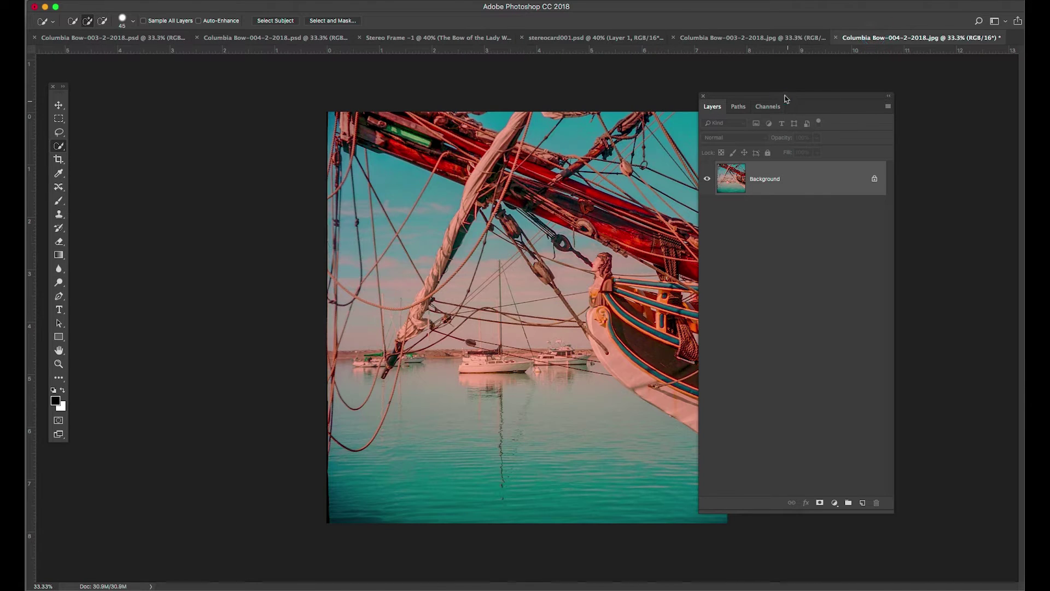
pyautogui.moveTo(785, 98); pyautogui.dragTo(846, 86)
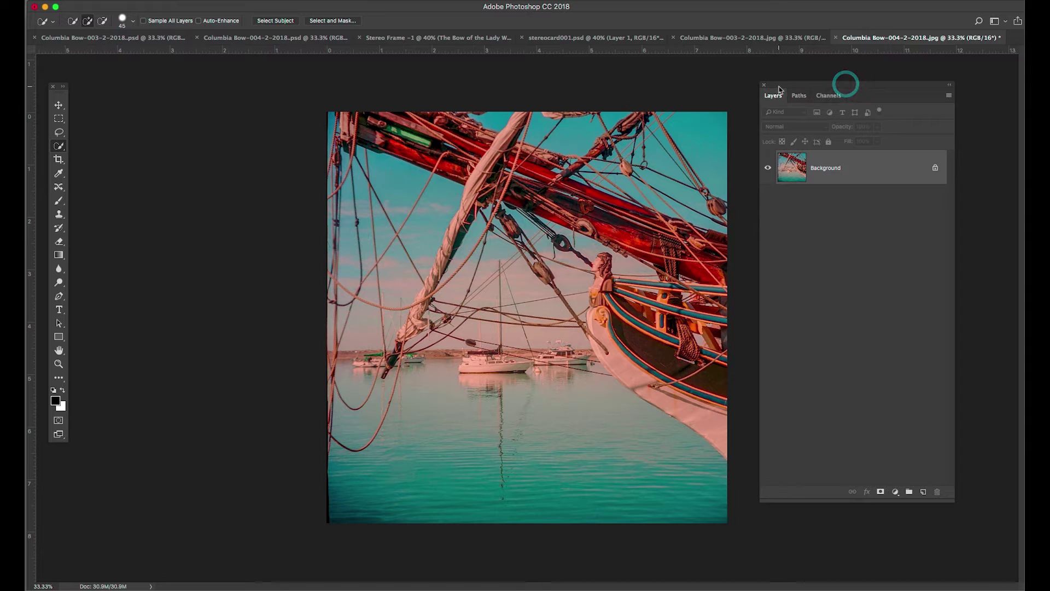
pyautogui.hotkey('ctrl', 'a')
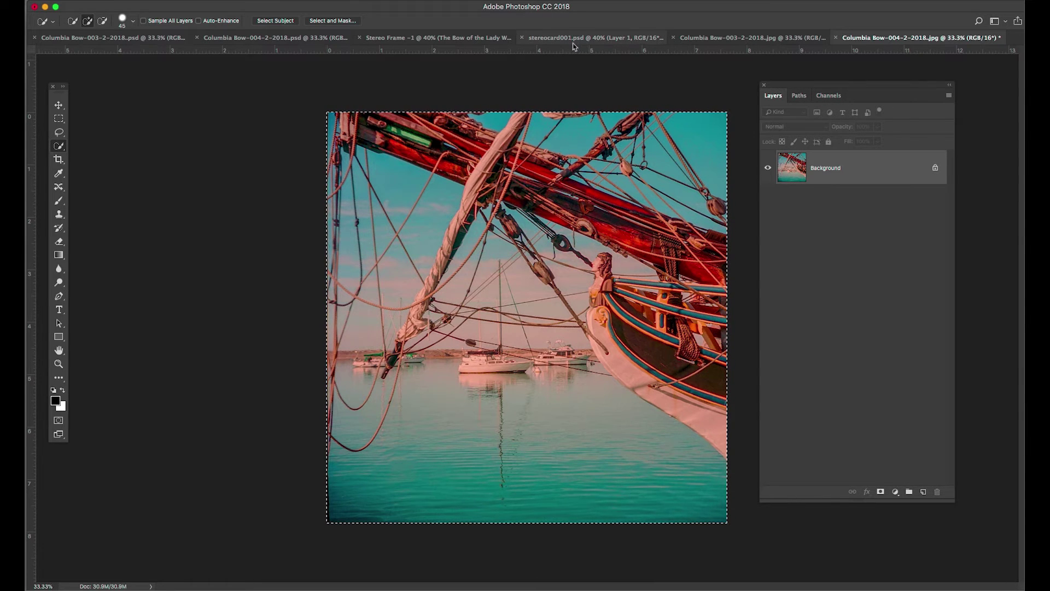
# Paste the copied photo into the left window selection of stereocard001.psd
pyautogui.click(558, 43)
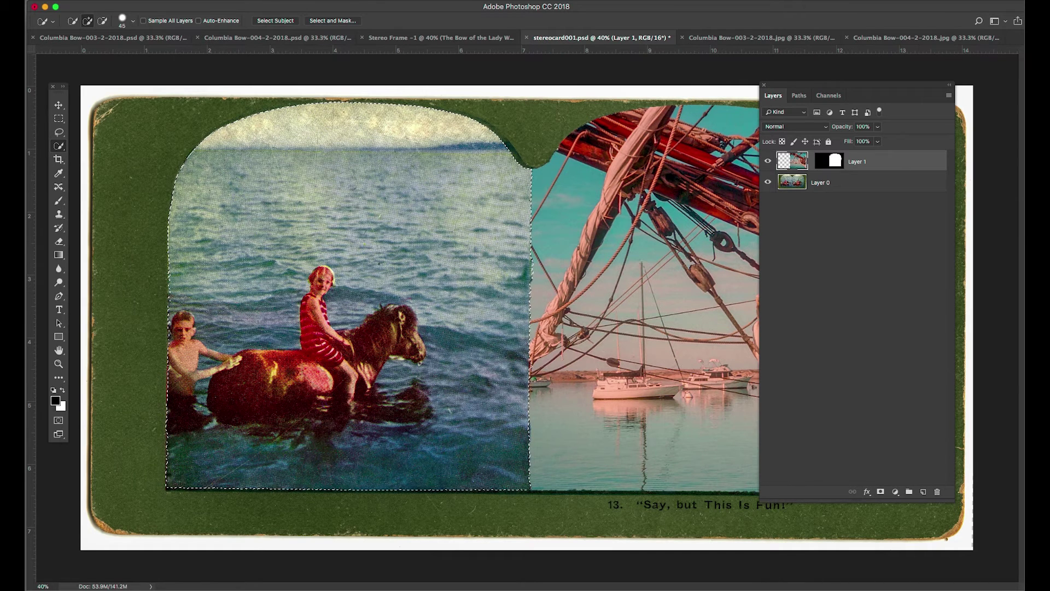
pyautogui.click(136, 0)
pyautogui.moveTo(158, 97)
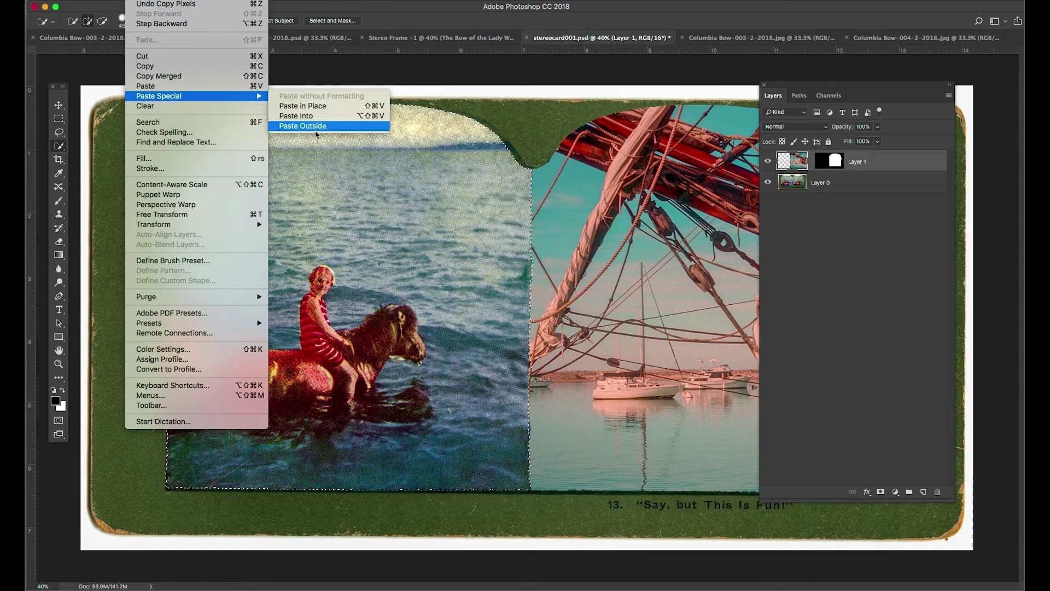
pyautogui.click(310, 116)
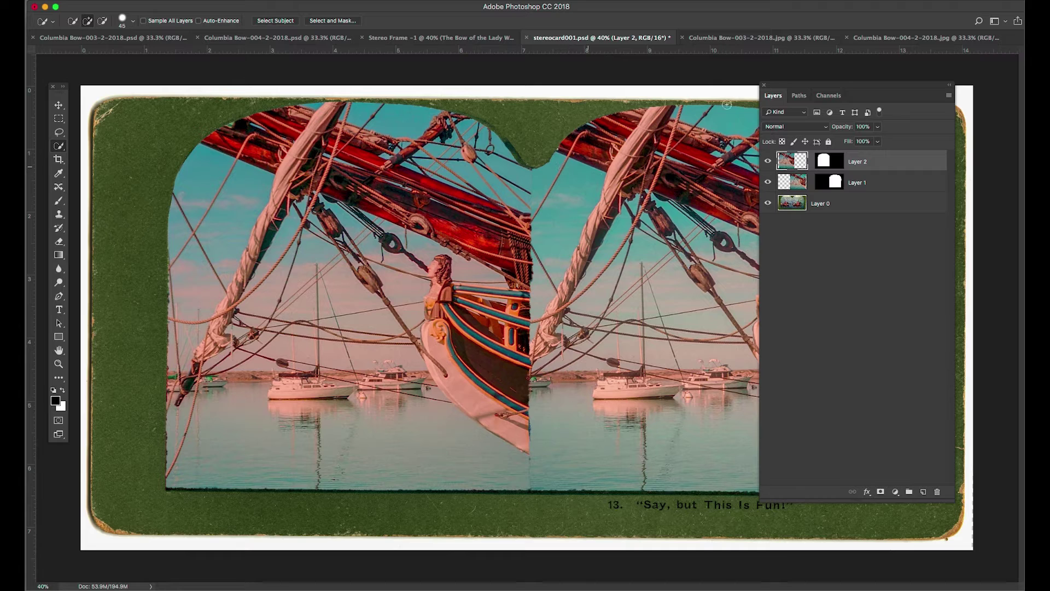
# Select Layer 2 and Layer 1 together and shift both photos up within their windows until the horizon sits near mid-height
pyautogui.moveTo(810, 87); pyautogui.dragTo(553, 512)
pyautogui.moveTo(554, 516); pyautogui.dragTo(552, 511)
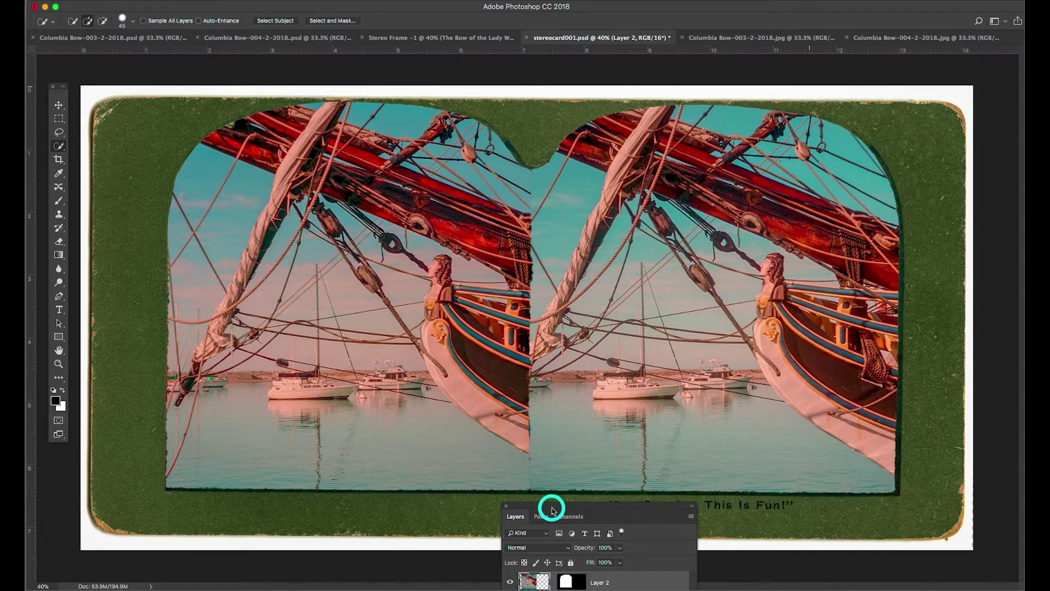
pyautogui.moveTo(552, 511); pyautogui.dragTo(743, 91)
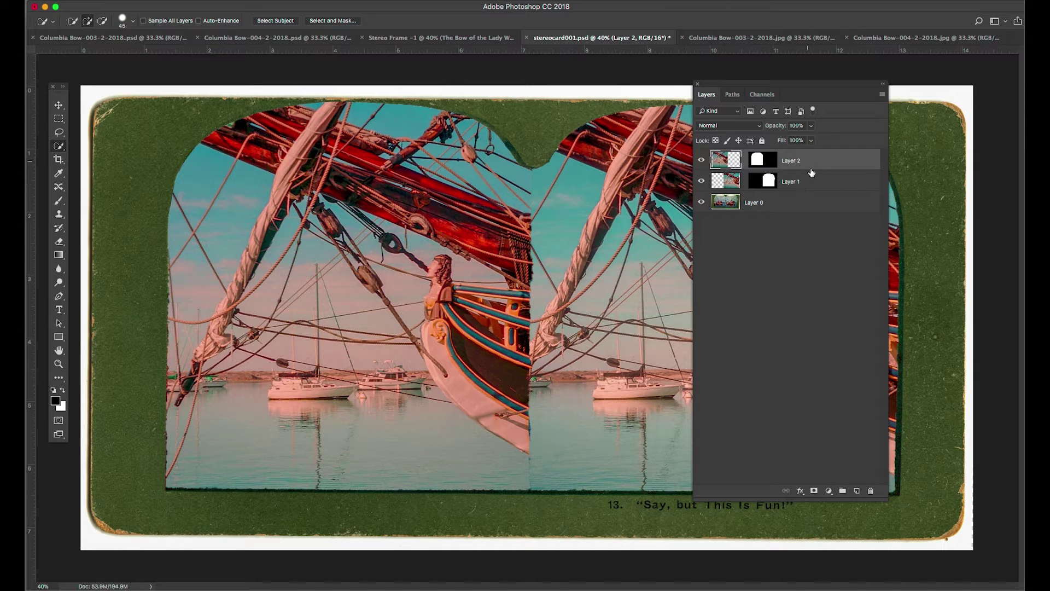
pyautogui.keyDown('shift'); pyautogui.click(817, 186); pyautogui.keyUp('shift')
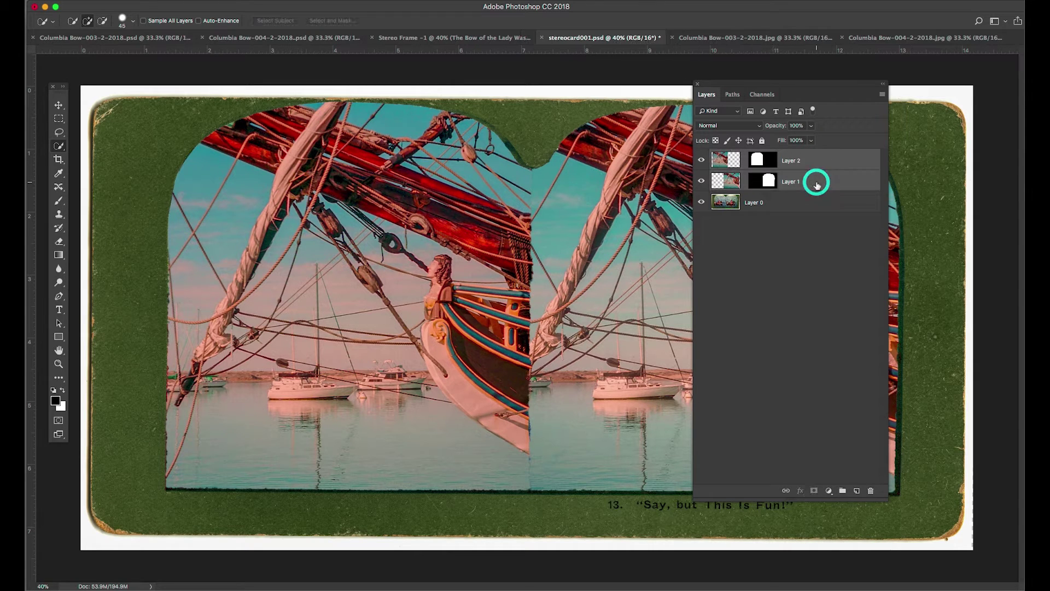
pyautogui.click(57, 106)
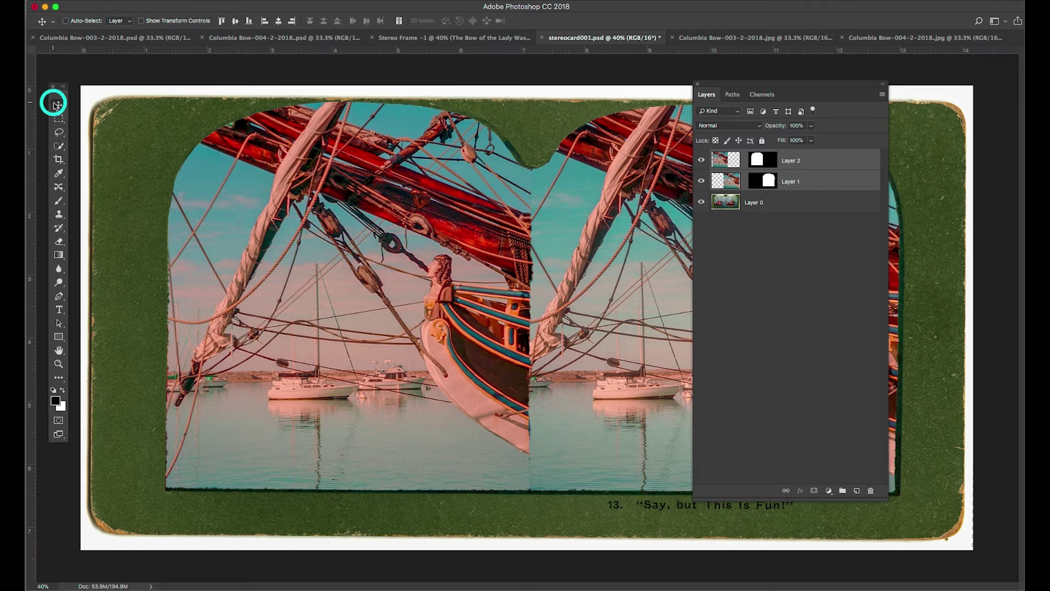
pyautogui.moveTo(411, 306)
pyautogui.mouseDown()
pyautogui.moveTo(411, 274)
pyautogui.moveTo(413, 292)
pyautogui.mouseUp()
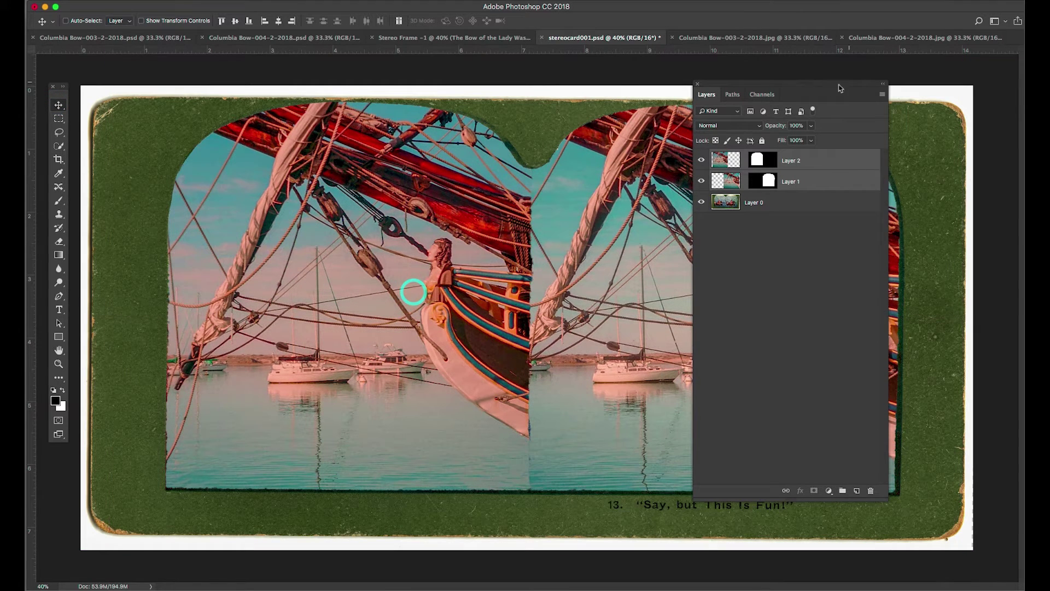
pyautogui.click(768, 86)
pyautogui.press('Tab')
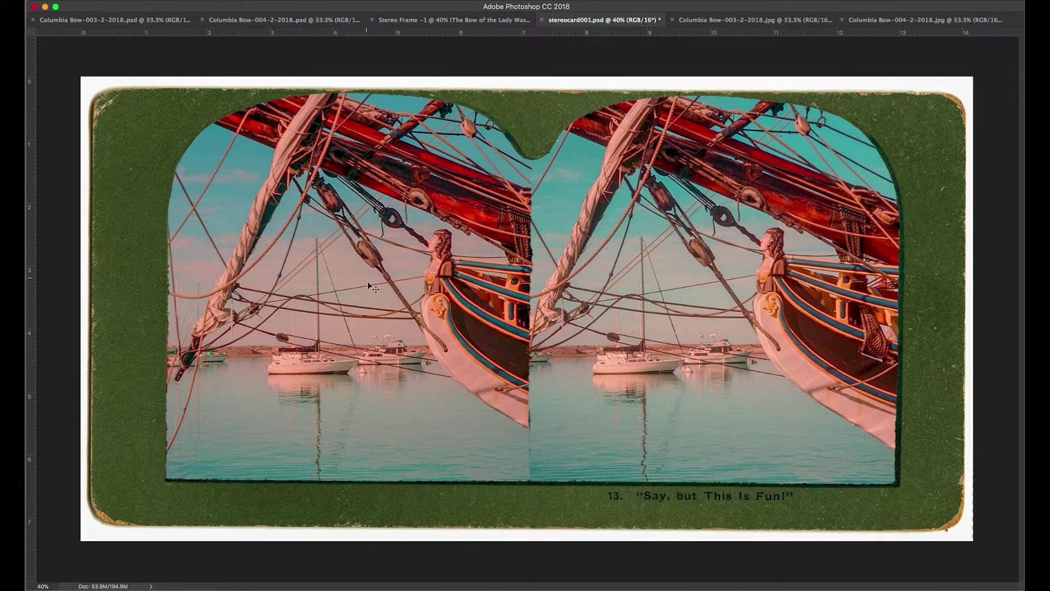
pyautogui.moveTo(372, 287); pyautogui.dragTo(372, 238)
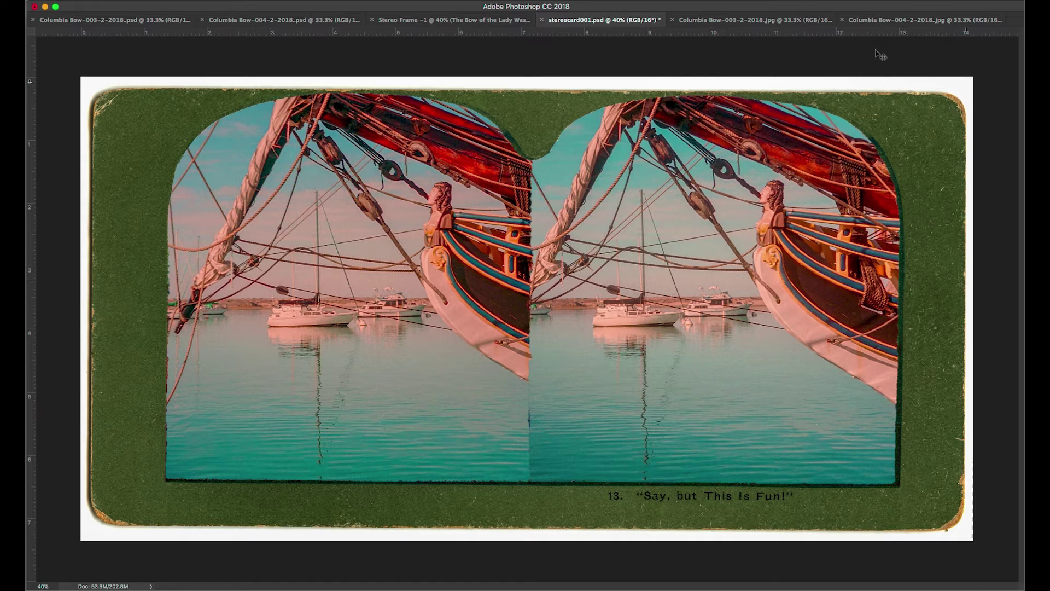
# Place a horizontal guide along the photos' horizon and rotate both photo layers slightly clockwise to level them against it
pyautogui.moveTo(726, 34); pyautogui.dragTo(711, 309)
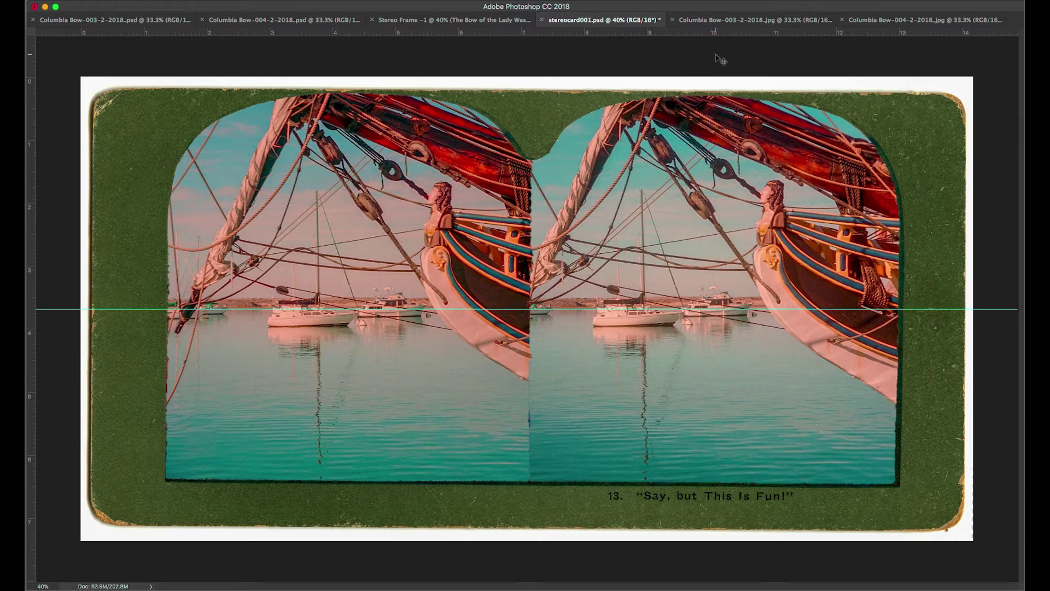
pyautogui.press('super+minus')
pyautogui.press('super+minus')
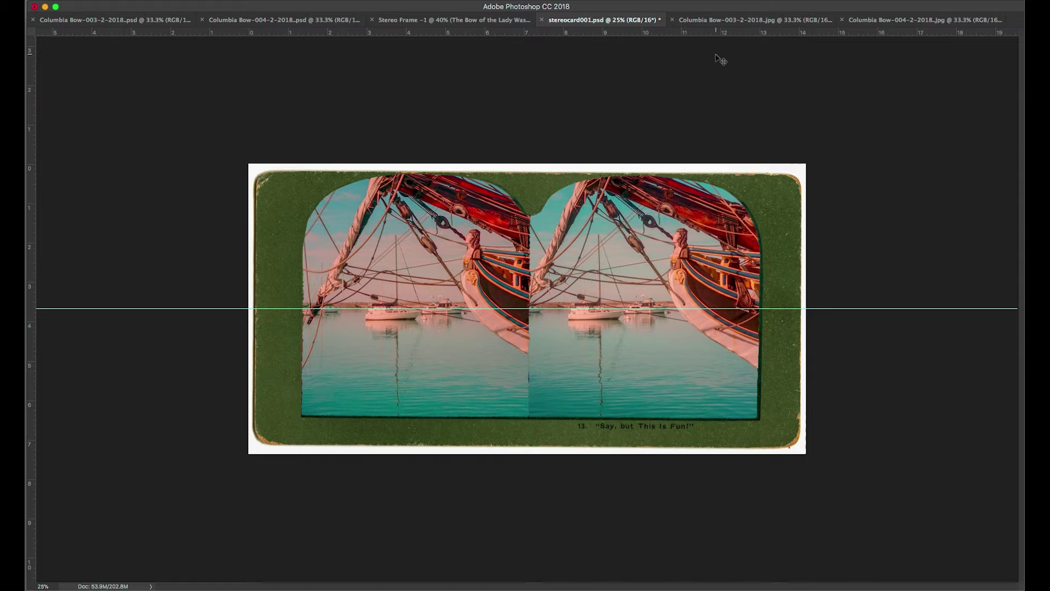
pyautogui.press('super+t')
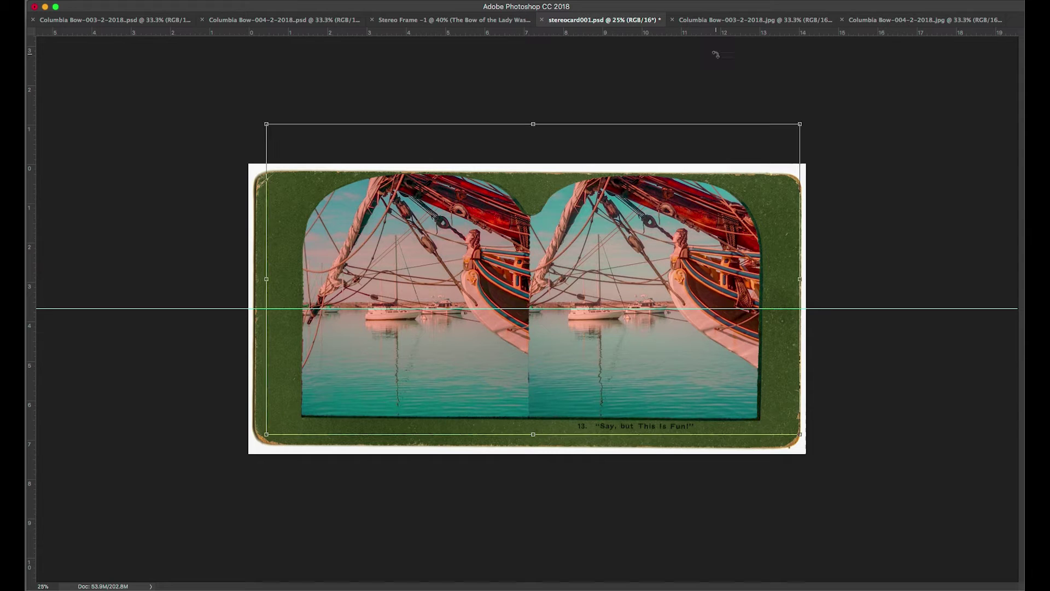
pyautogui.moveTo(835, 115); pyautogui.dragTo(843, 113)
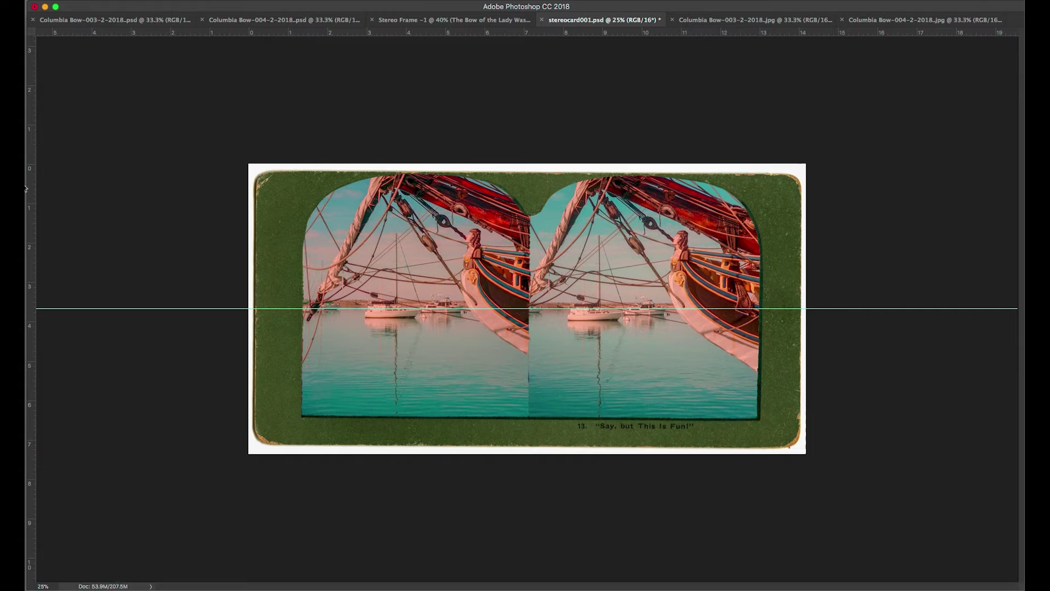
# Restore the hidden panels, remove the horizon guide from the canvas and move the Layers panel clear of the card
pyautogui.press('Tab')
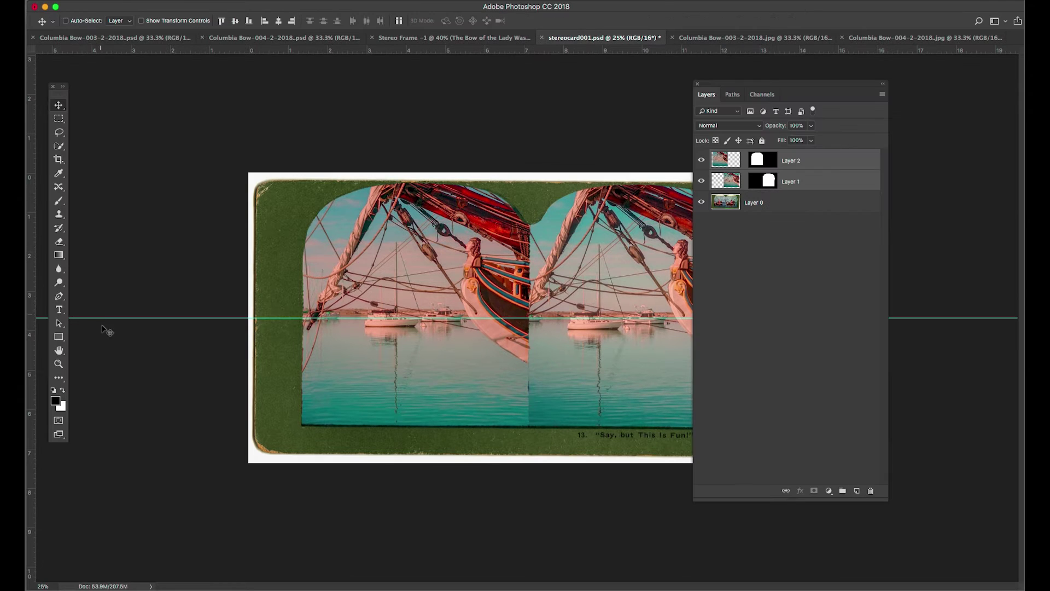
pyautogui.moveTo(123, 319); pyautogui.dragTo(174, 52)
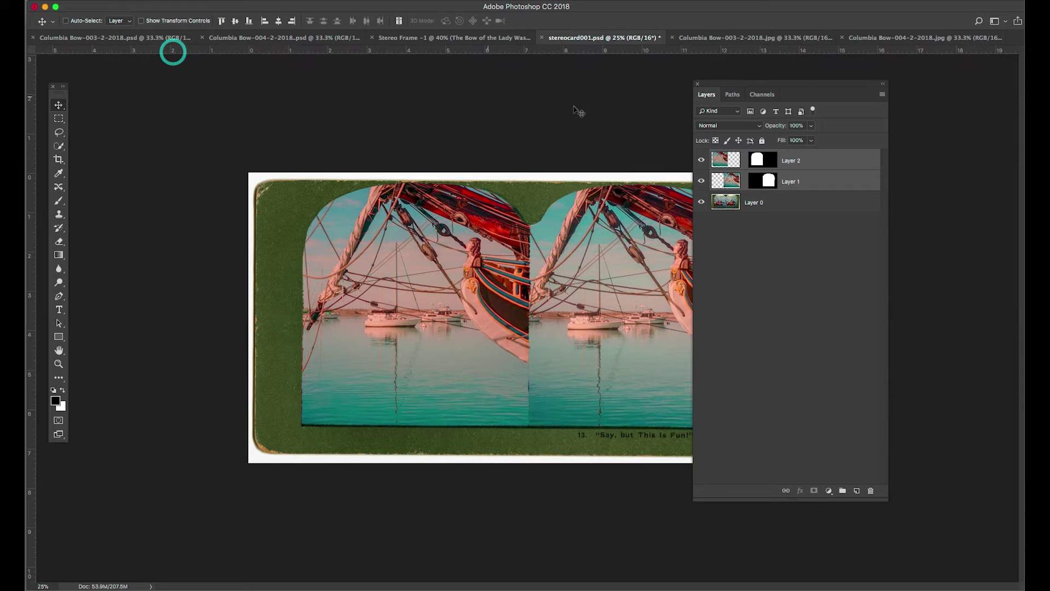
pyautogui.moveTo(707, 85); pyautogui.dragTo(832, 103)
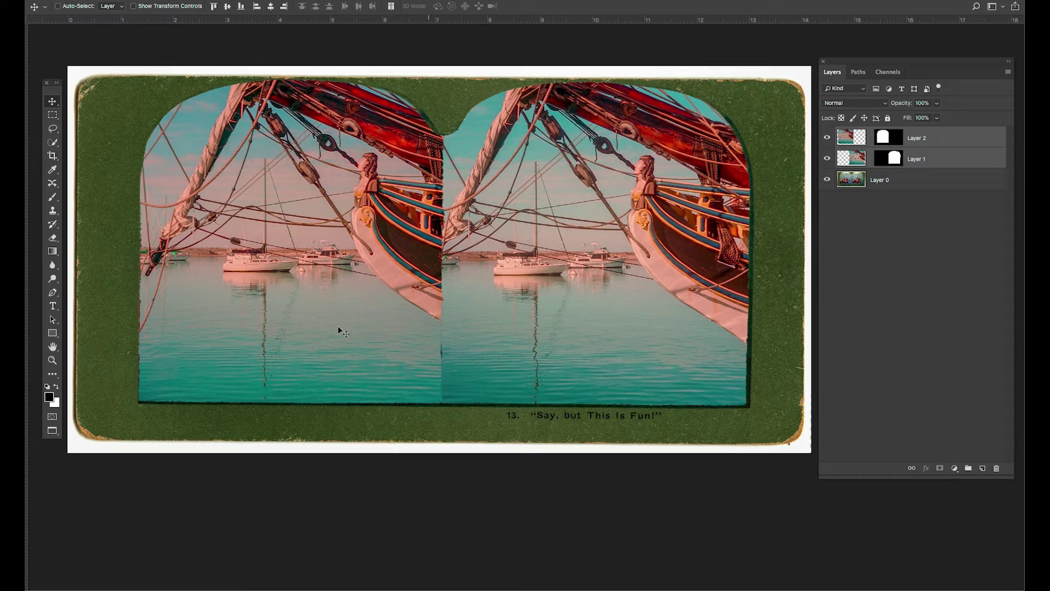
# Merge all visible content into a new layer above Layer 2, keeping the originals, and name it retouch
pyautogui.click(53, 306)
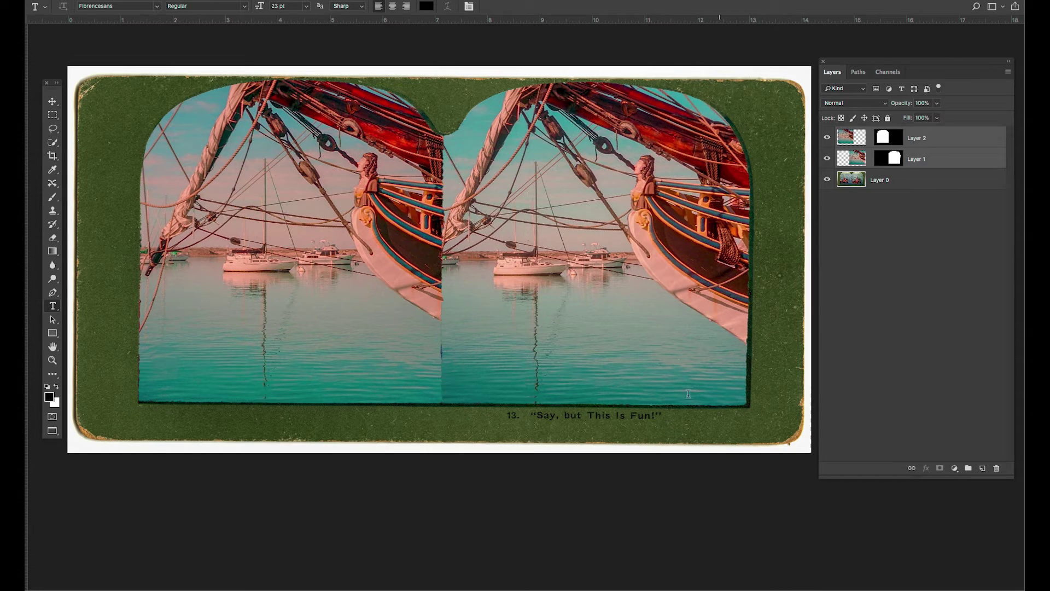
pyautogui.click(953, 138)
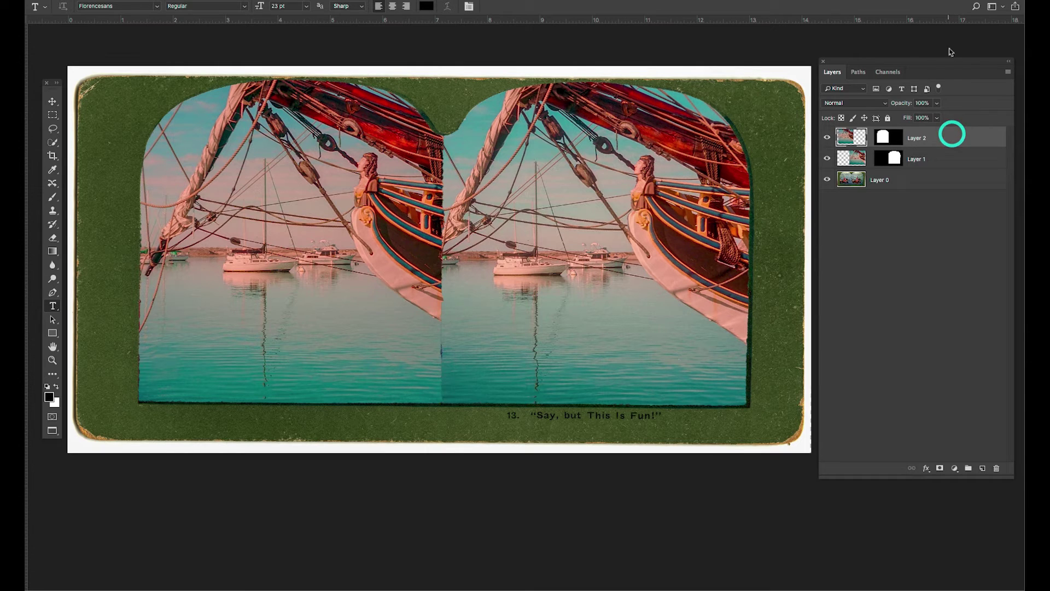
pyautogui.click(1009, 73)
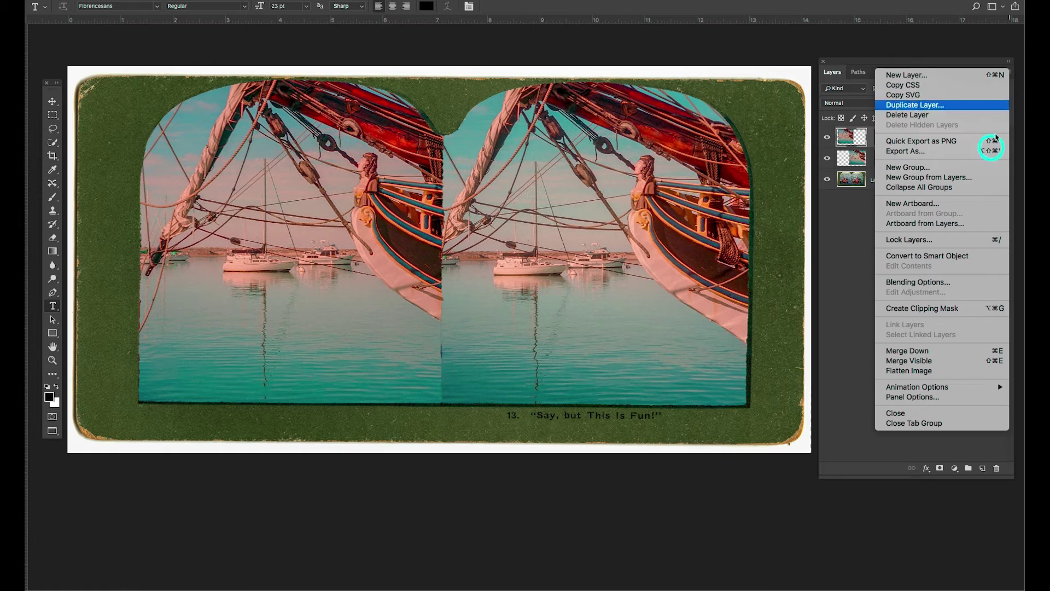
pyautogui.keyDown('alt'); pyautogui.click(912, 361); pyautogui.keyUp('alt')
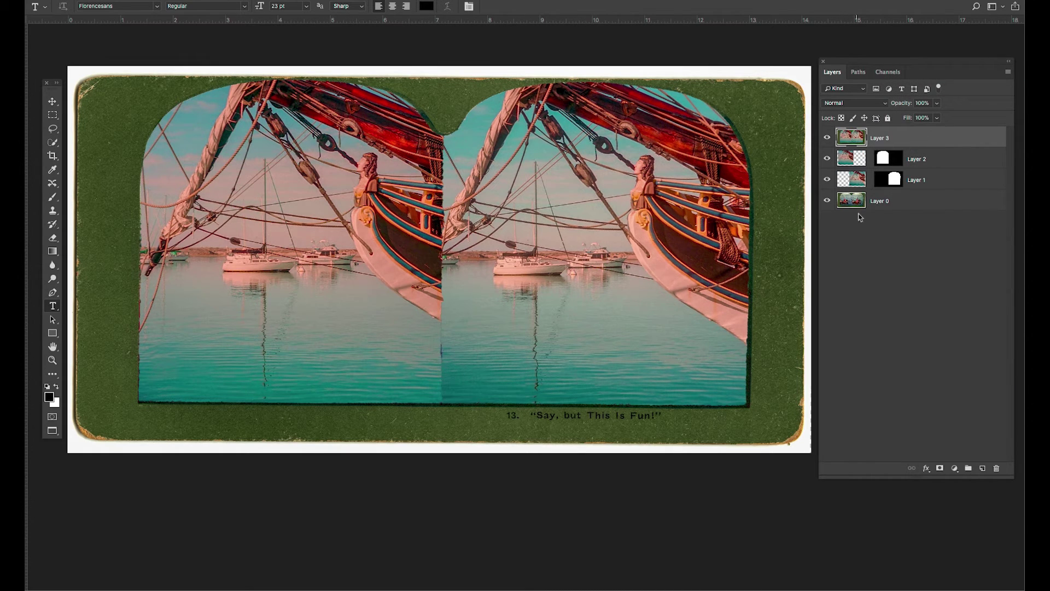
pyautogui.doubleClick(874, 138)
pyautogui.write('retouch')
# Clone green card texture over the old printed caption and add the text "13. The Bow of Lady Washington, Morro Bay, Ca." in its place
pyautogui.click(53, 211)
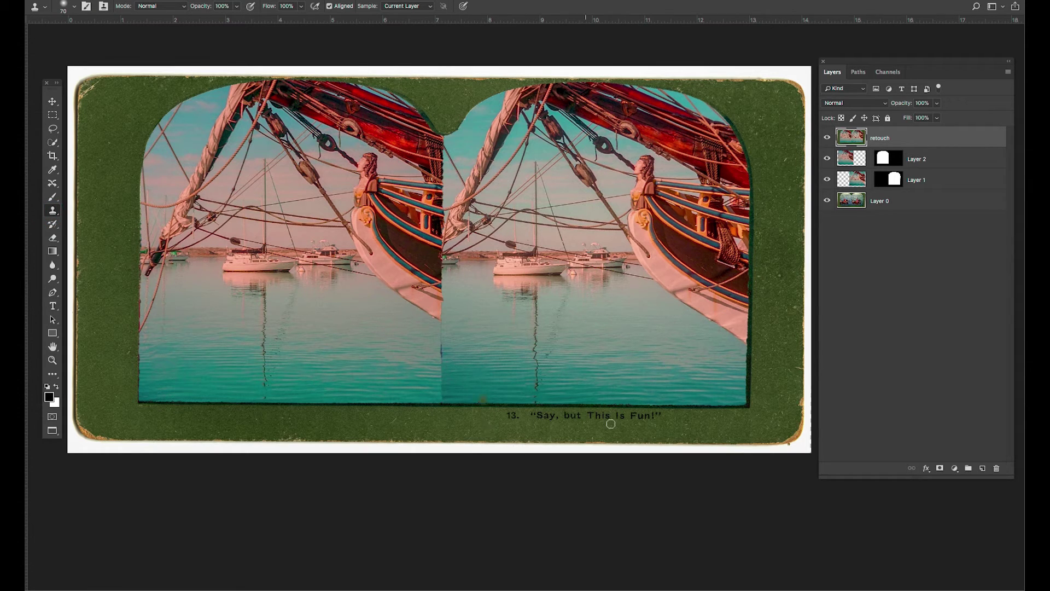
pyautogui.keyDown('alt'); pyautogui.click(652, 427); pyautogui.keyUp('alt')
pyautogui.click(659, 416)
pyautogui.moveTo(659, 416)
pyautogui.mouseDown()
pyautogui.moveTo(505, 415)
pyautogui.moveTo(617, 418)
pyautogui.mouseUp()
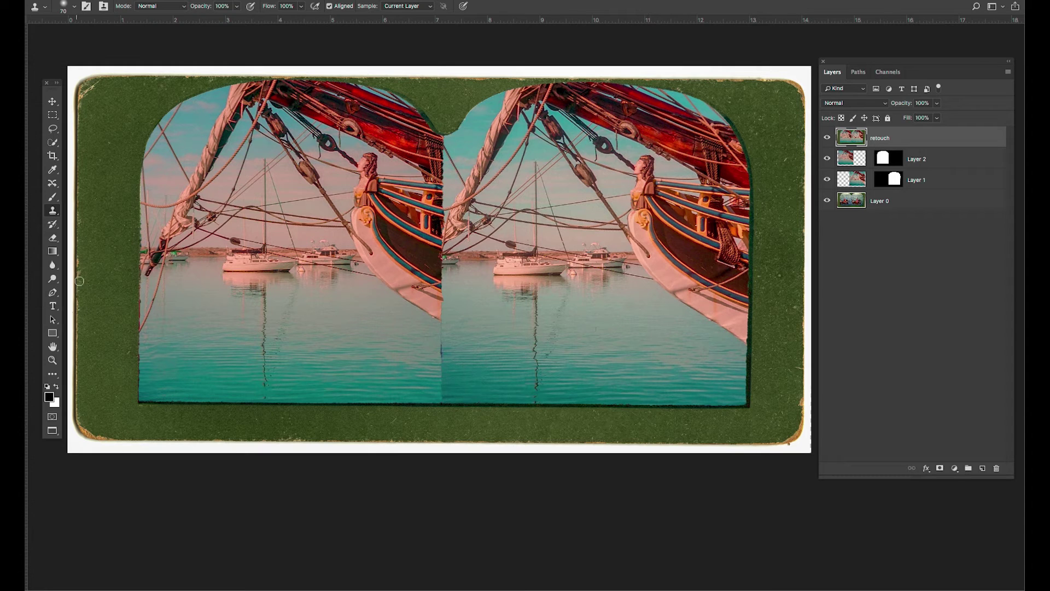
pyautogui.click(52, 306)
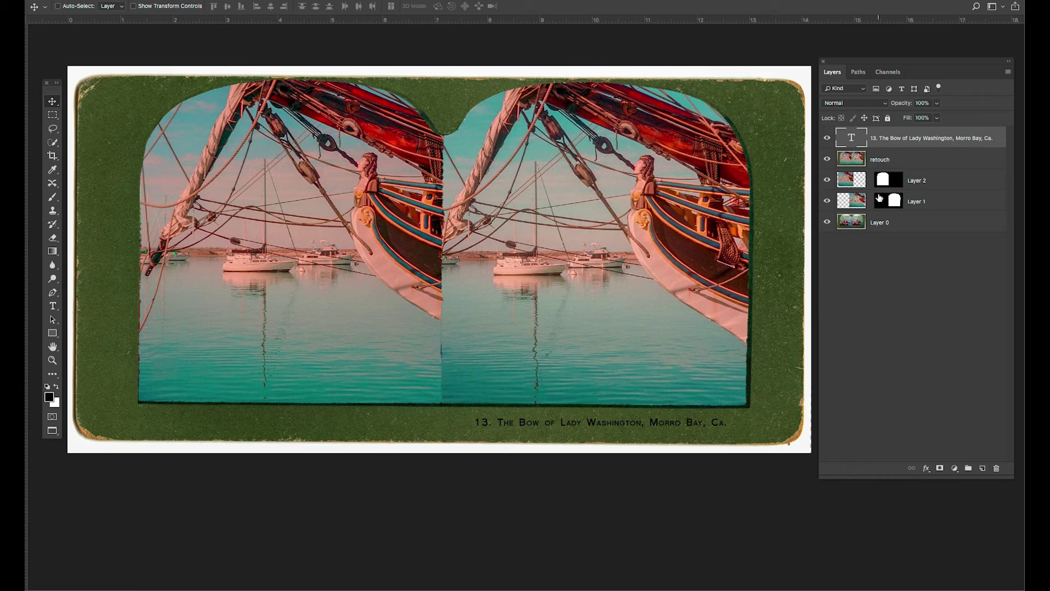
# Select the white border around the card on the retouch layer with the Magic Wand and add a layer mask from it
pyautogui.click(892, 159)
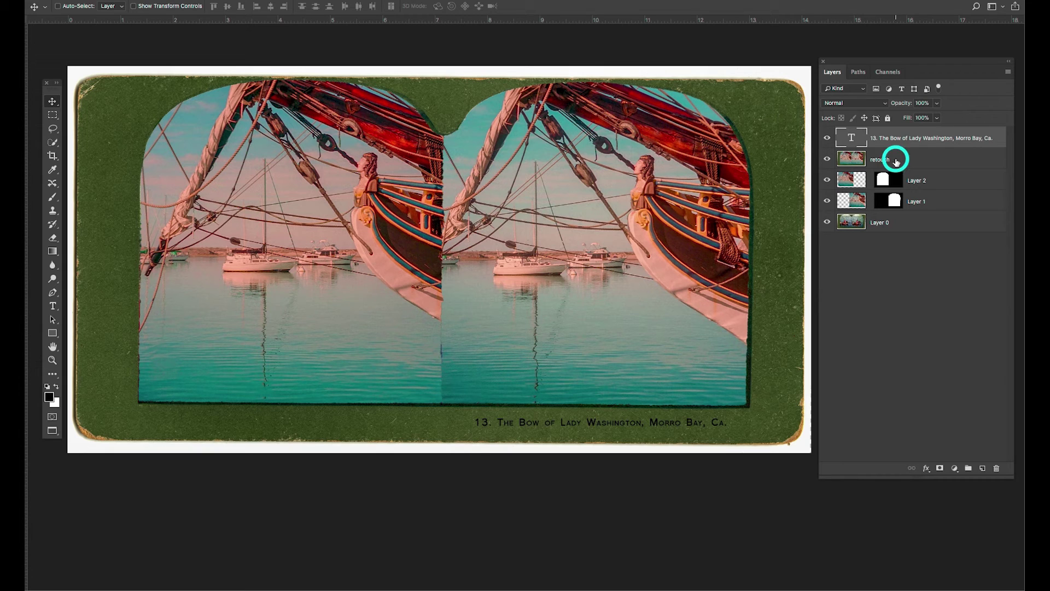
pyautogui.click(53, 143)
pyautogui.moveTo(53, 145); pyautogui.dragTo(83, 150)
pyautogui.click(77, 76)
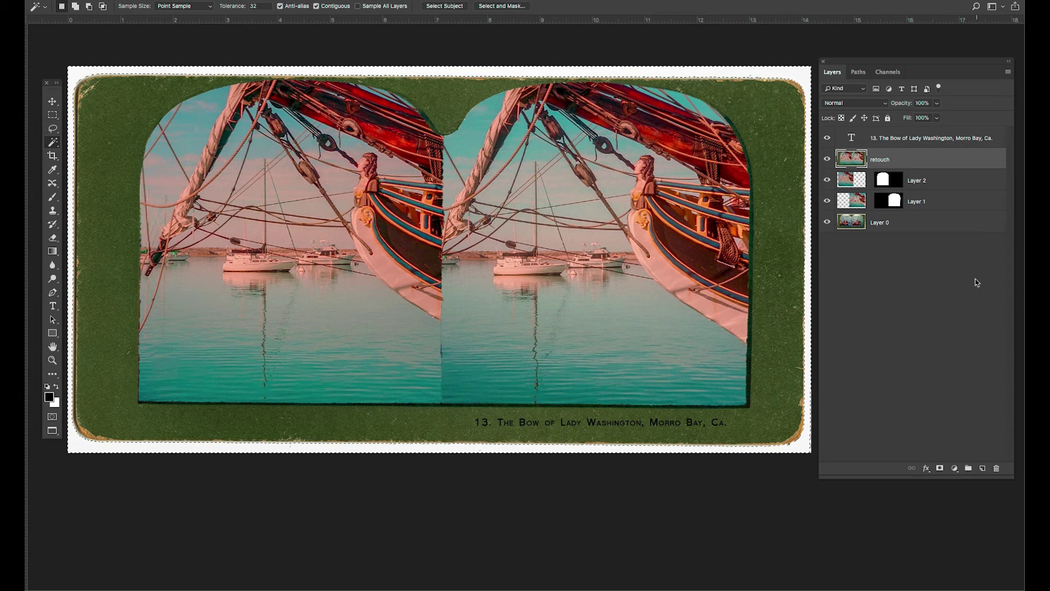
pyautogui.click(940, 469)
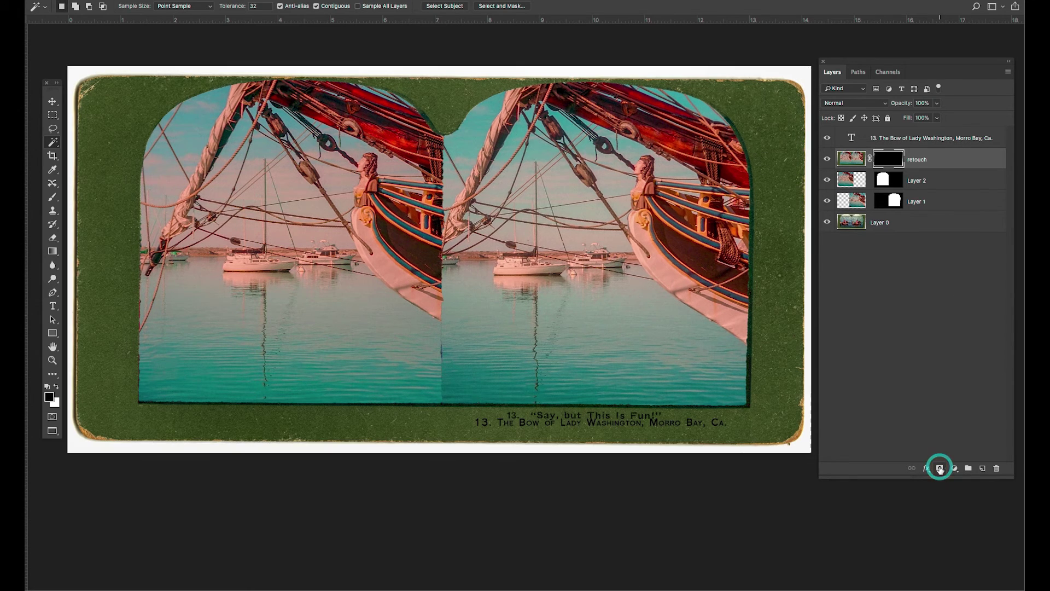
# Hide Layer 2, Layer 1 and Layer 0, and invert the retouch layer's mask to show the card instead of its border
pyautogui.moveTo(828, 180); pyautogui.dragTo(827, 226)
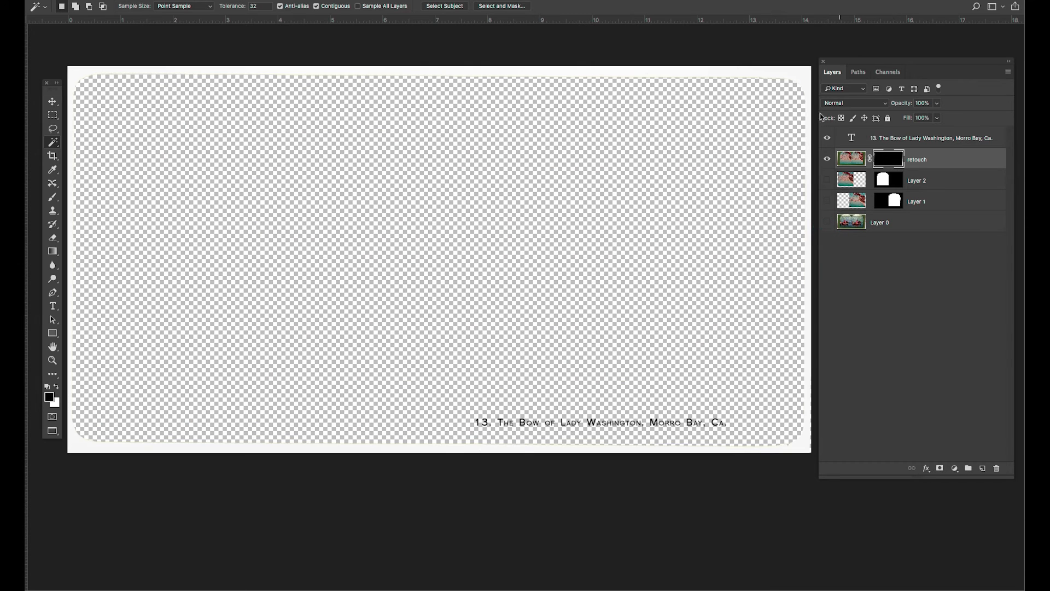
pyautogui.click(889, 158)
pyautogui.hotkey('ctrl', 'i')
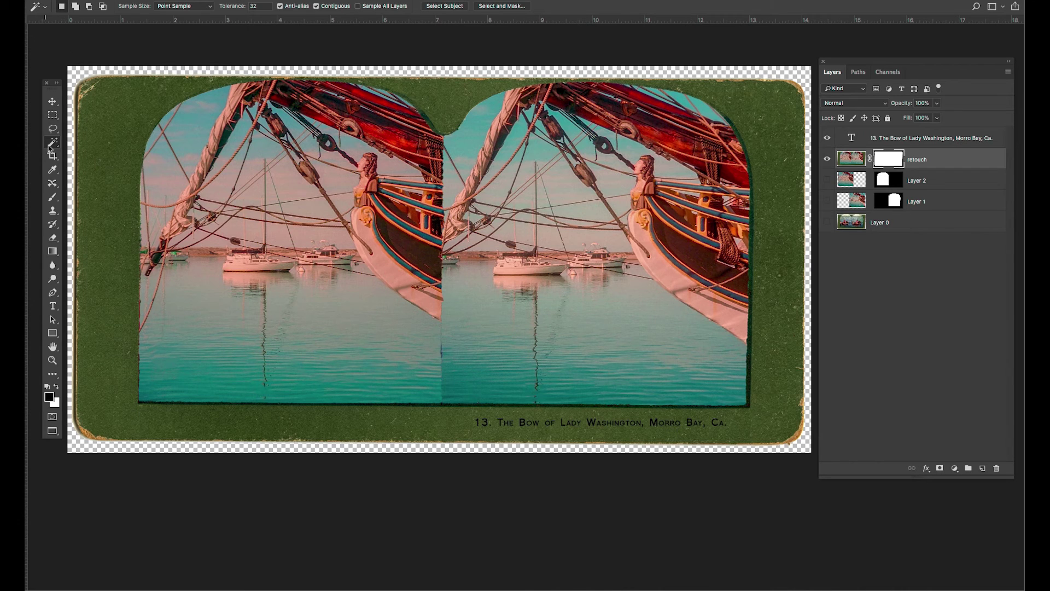
pyautogui.click(886, 157)
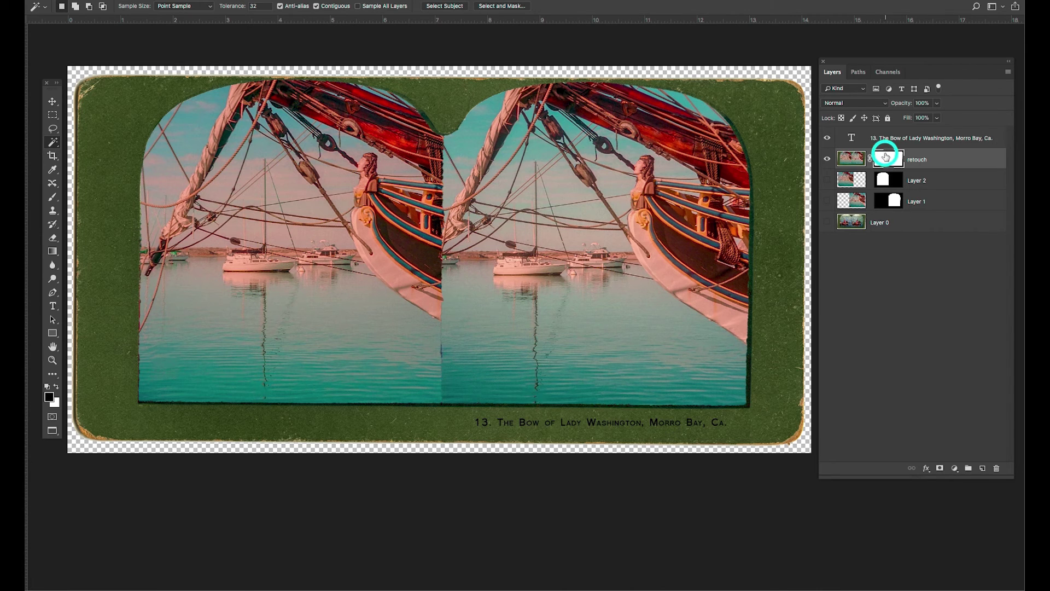
pyautogui.click(502, 7)
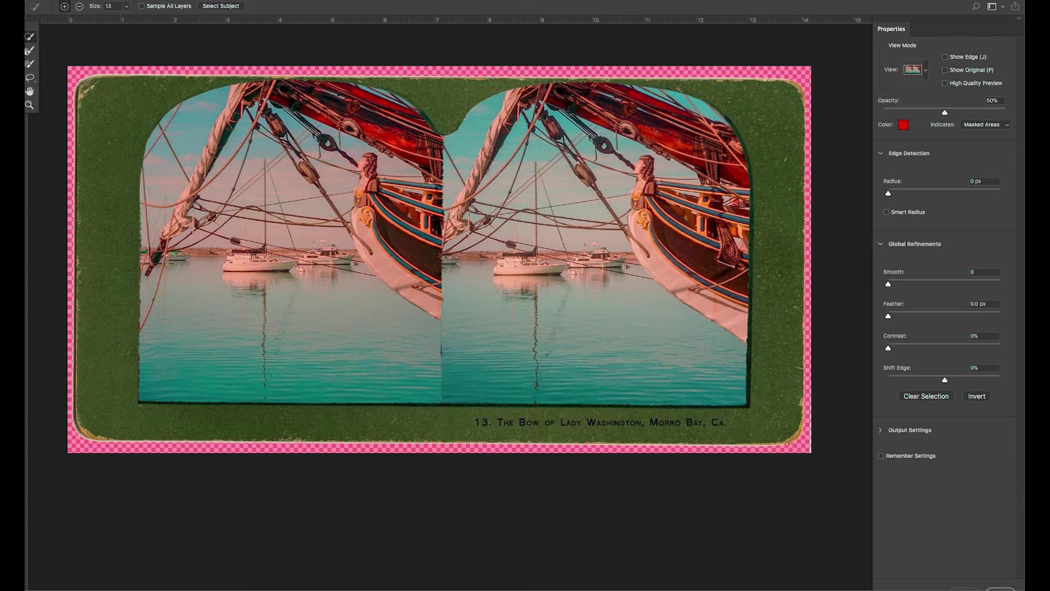
pyautogui.click(964, 585)
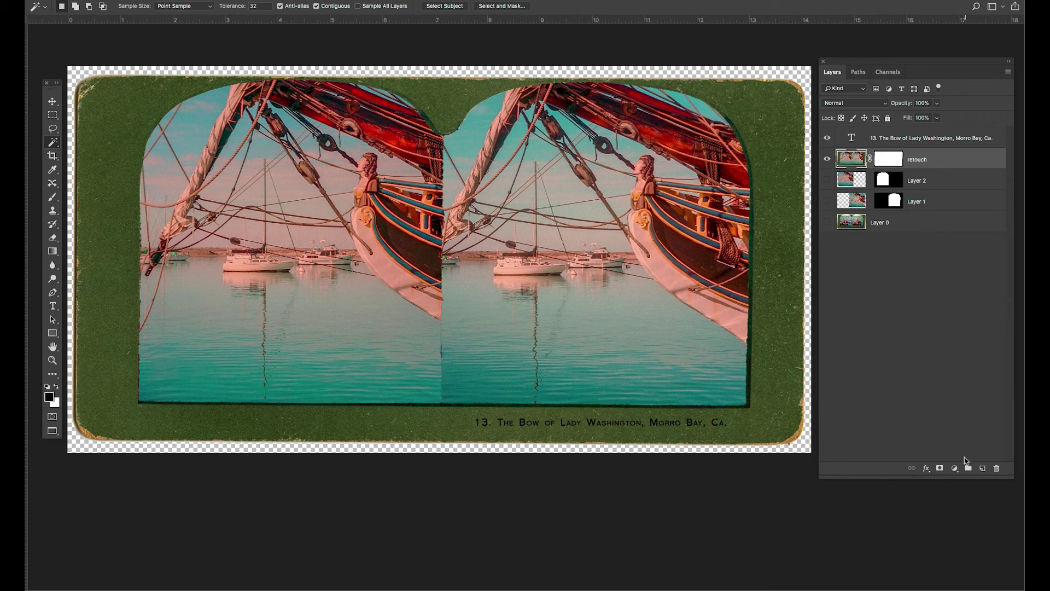
# Add a Curves adjustment layer above retouch and shape its RGB curve into an S, darkening the shadows slightly and raising the midtones
pyautogui.moveTo(955, 472); pyautogui.dragTo(956, 531)
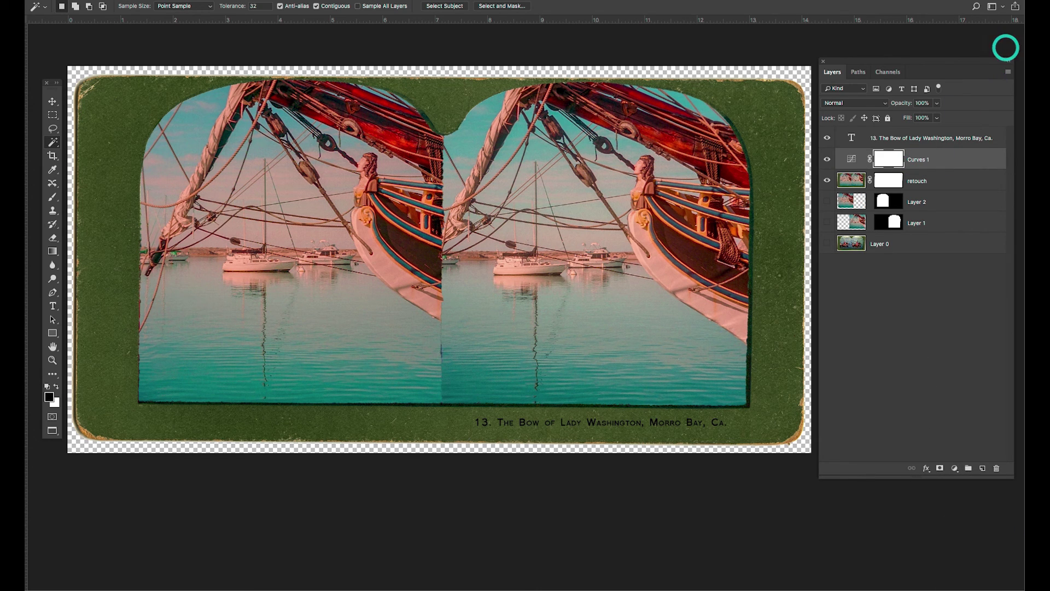
pyautogui.moveTo(559, 186); pyautogui.dragTo(870, 268)
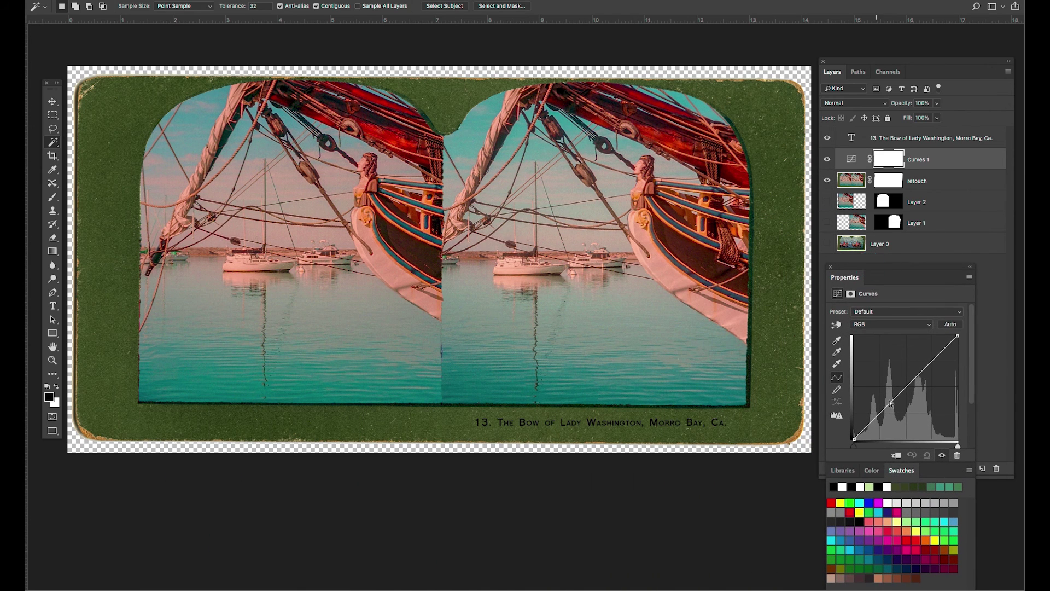
pyautogui.click(879, 412)
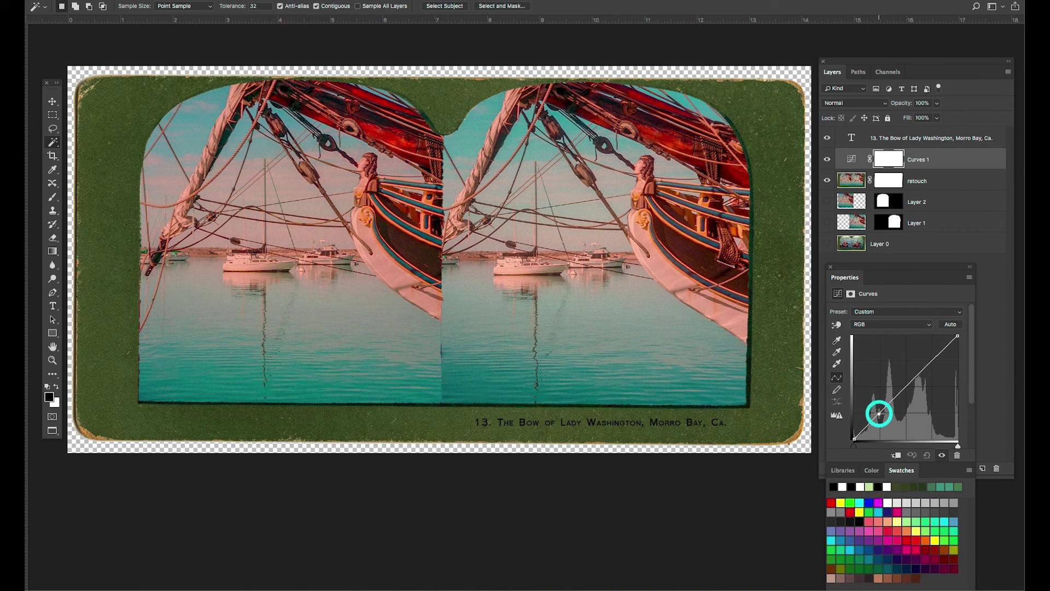
pyautogui.moveTo(880, 414); pyautogui.dragTo(909, 378)
pyautogui.click(909, 384)
pyautogui.moveTo(882, 415); pyautogui.dragTo(882, 416)
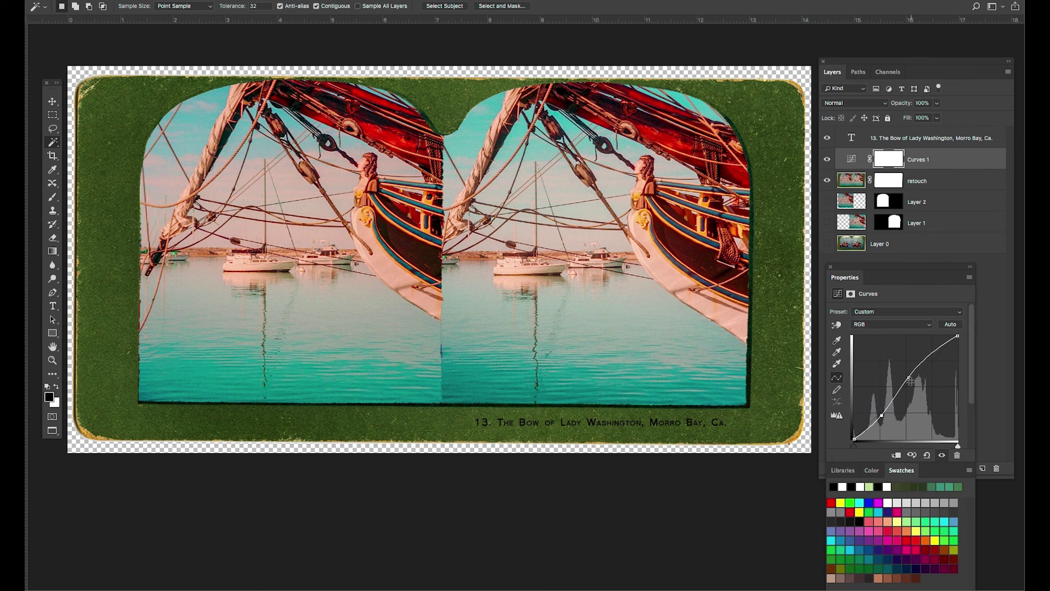
pyautogui.moveTo(910, 378); pyautogui.dragTo(912, 374)
pyautogui.click(882, 415)
pyautogui.click(911, 374)
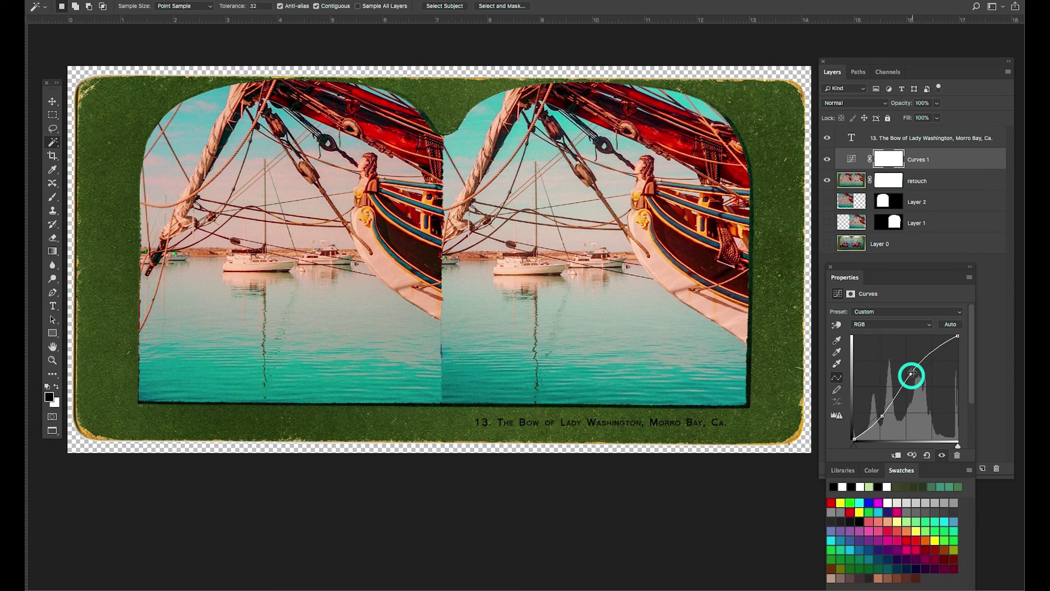